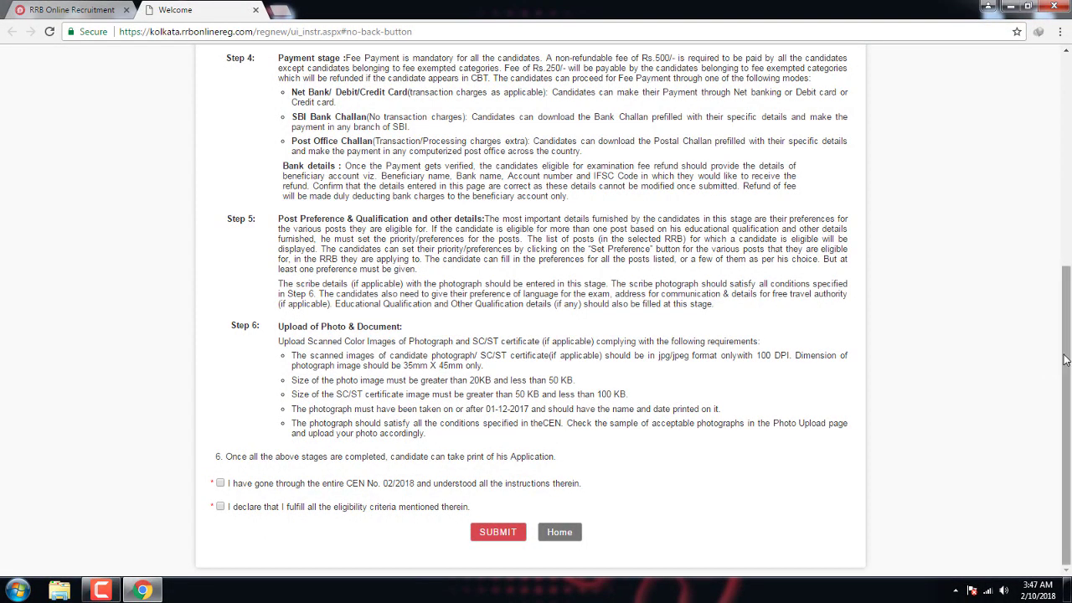
Step: Review the application instructions, accept both the CEN No. 02/2018 and eligibility declarations, and submit them
drag(1066, 359, 1070, 137)
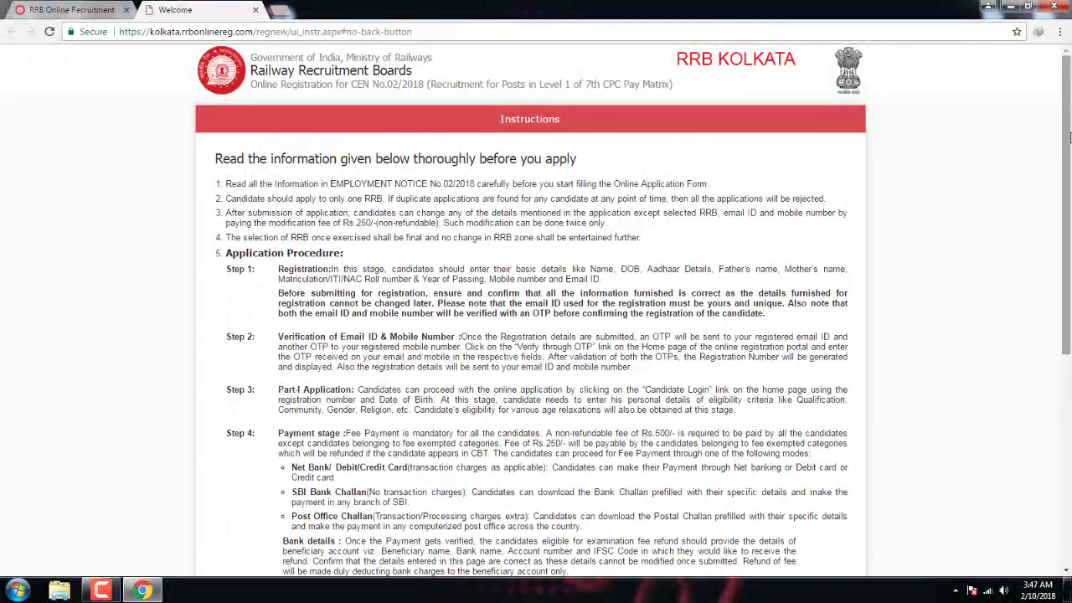
scroll(551, 353, down, 5)
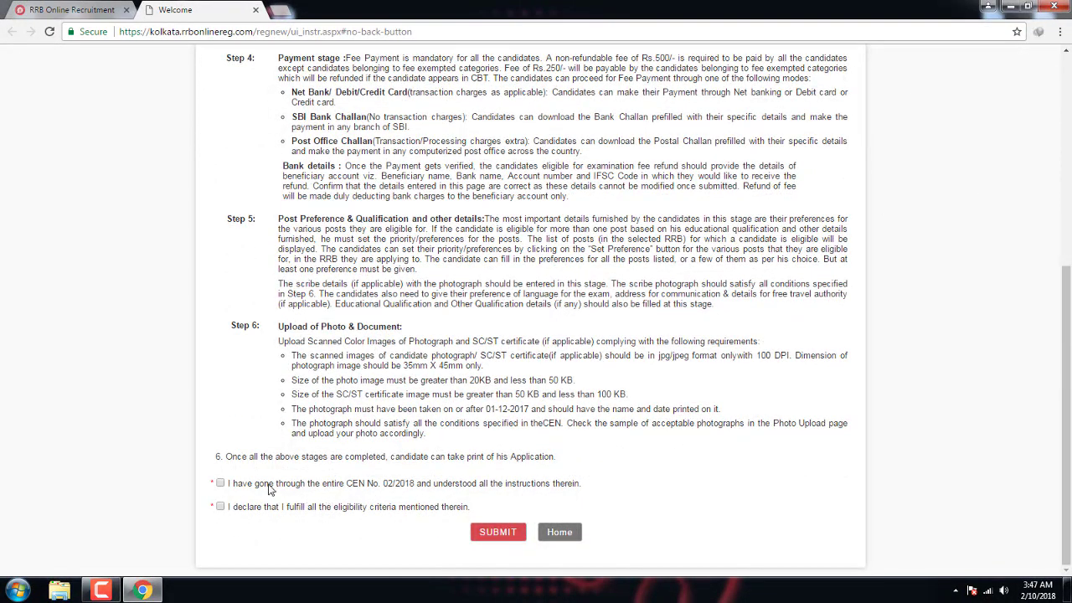
click(220, 484)
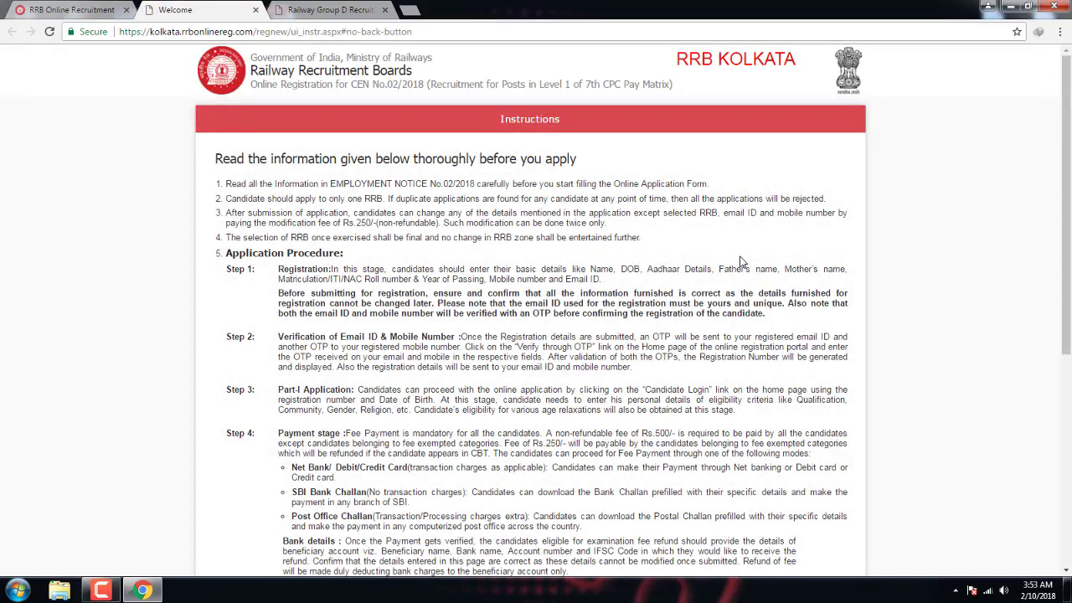
scroll(496, 329, down, 5)
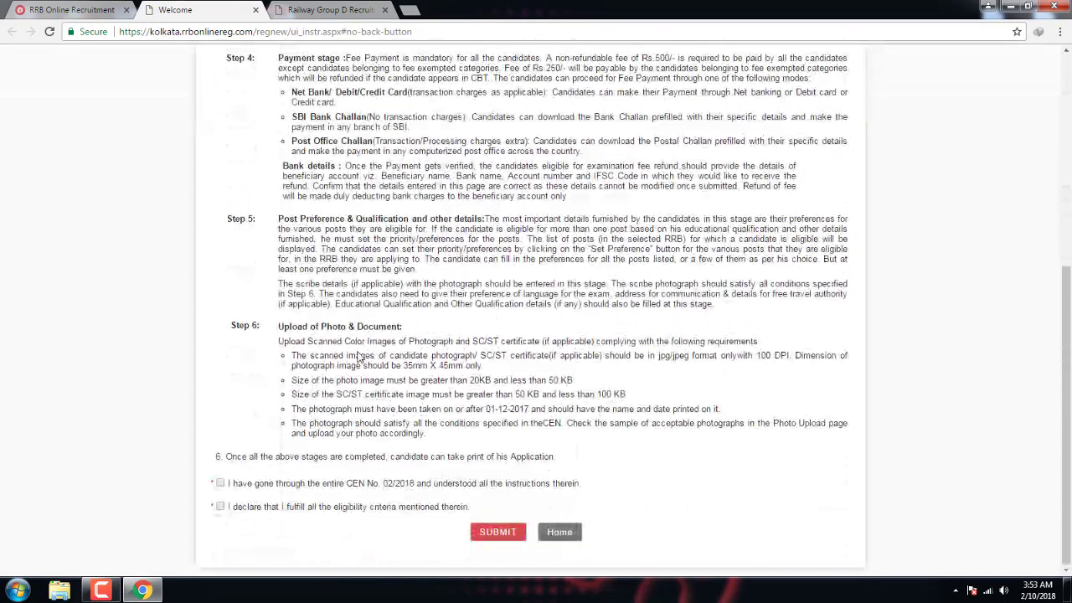
click(220, 484)
click(221, 506)
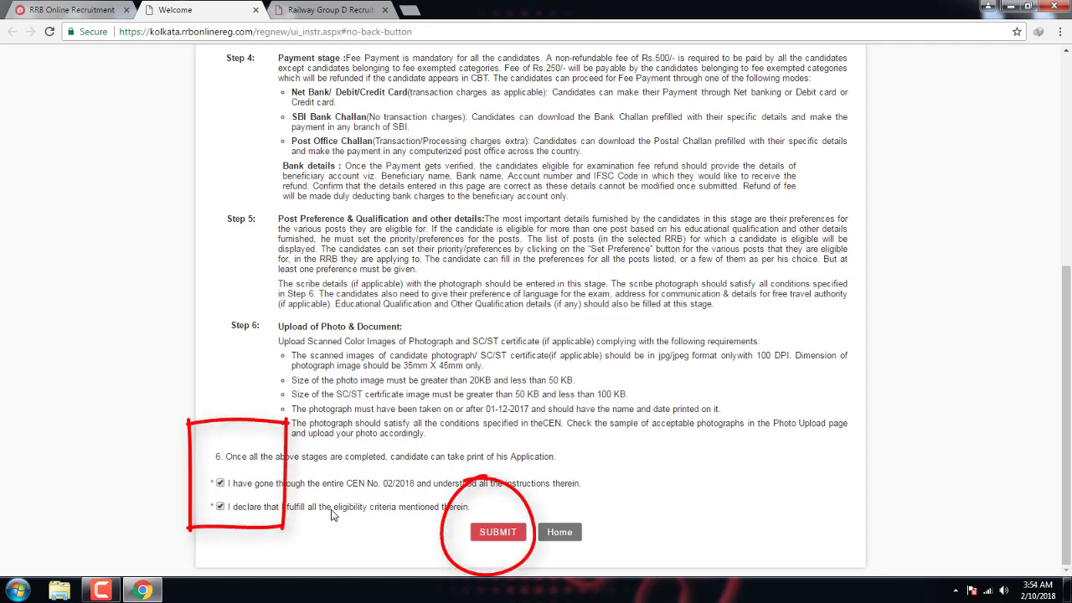
click(502, 536)
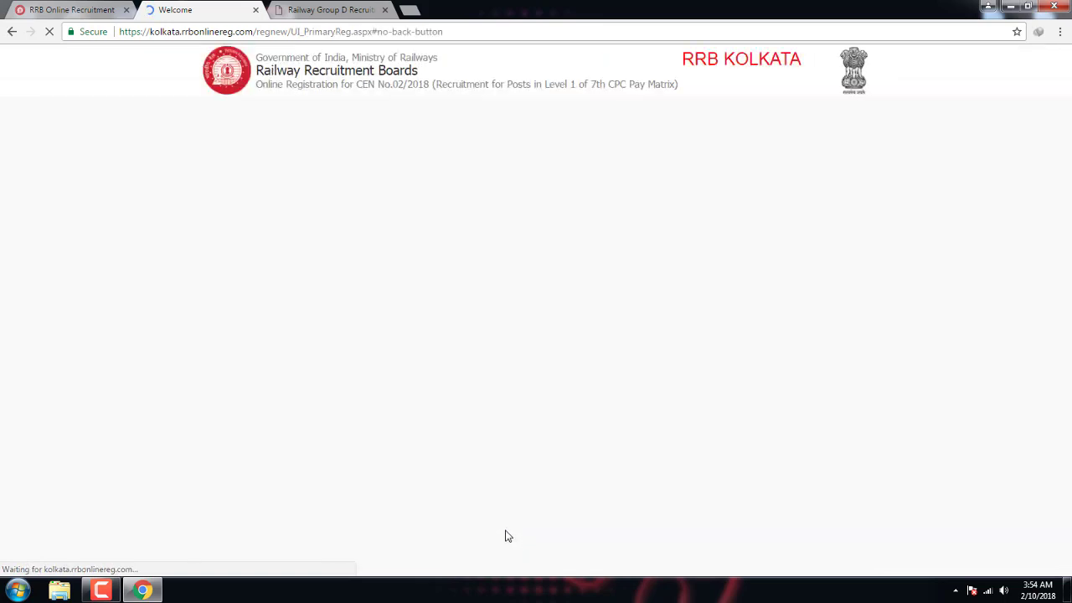
Step: Review the entries in the registration form and activate the captcha field for entry
scroll(402, 460, down, 3)
scroll(402, 462, up, 3)
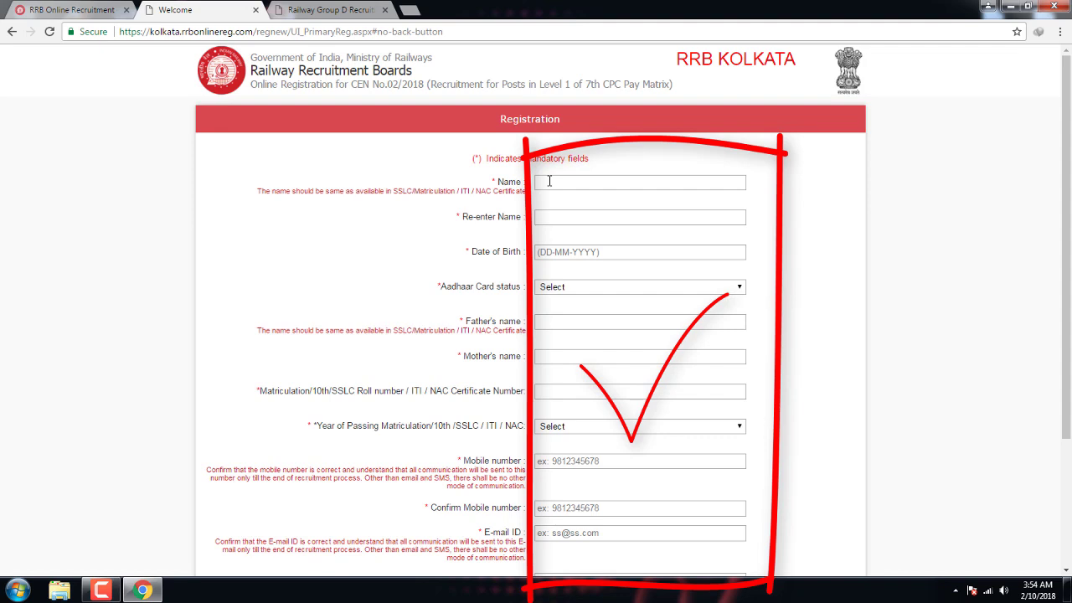
click(102, 595)
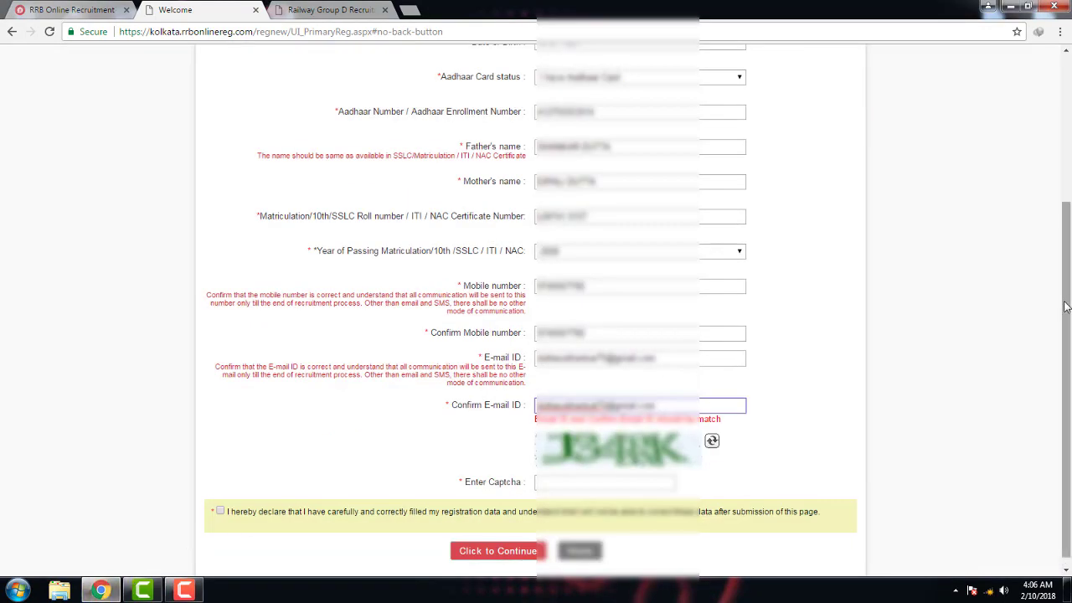
drag(1070, 302, 1071, 192)
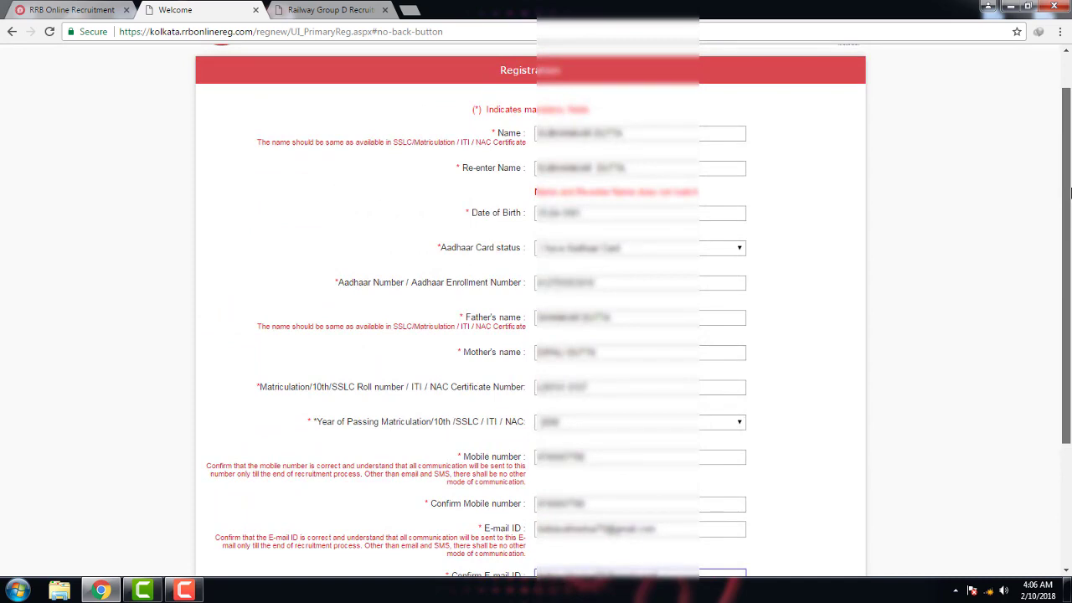
drag(1071, 193, 1069, 318)
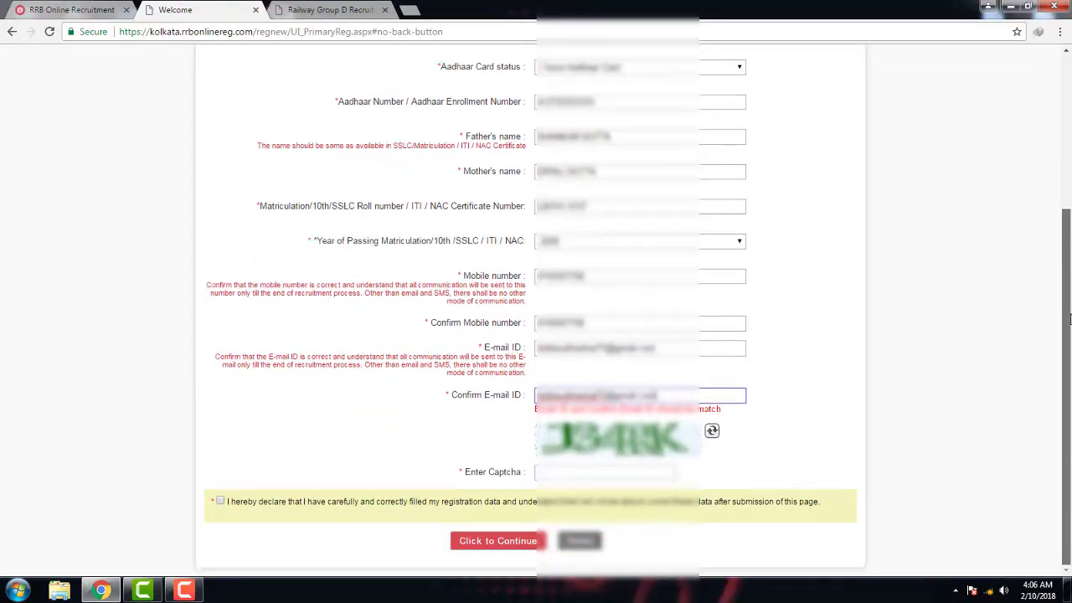
click(599, 474)
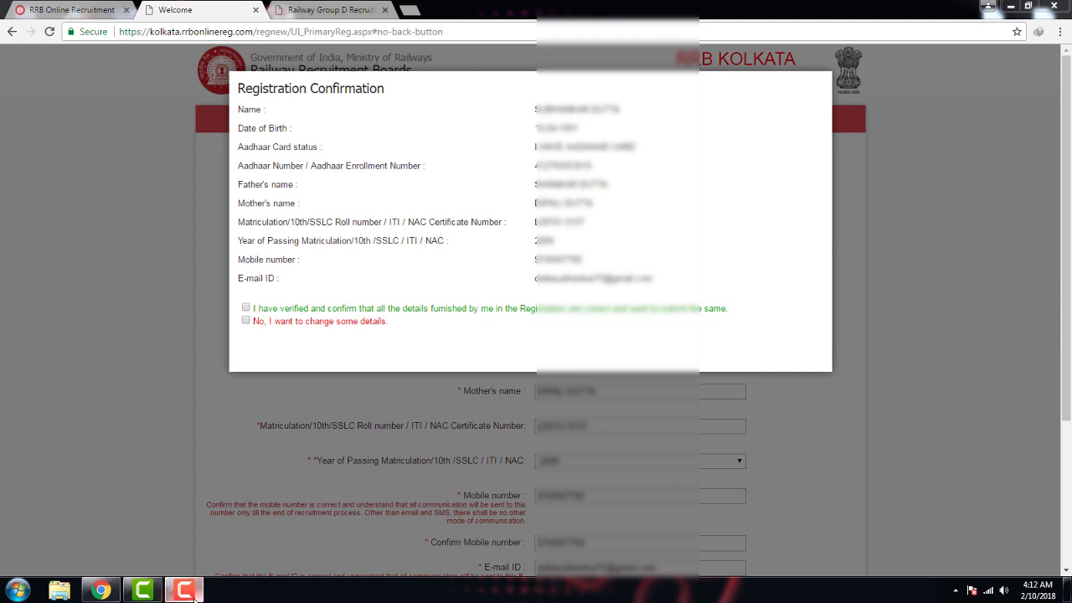
Step: Confirm the registration details as verified, submit them and proceed to verification through OTP
mouse_move(195, 592)
click(246, 307)
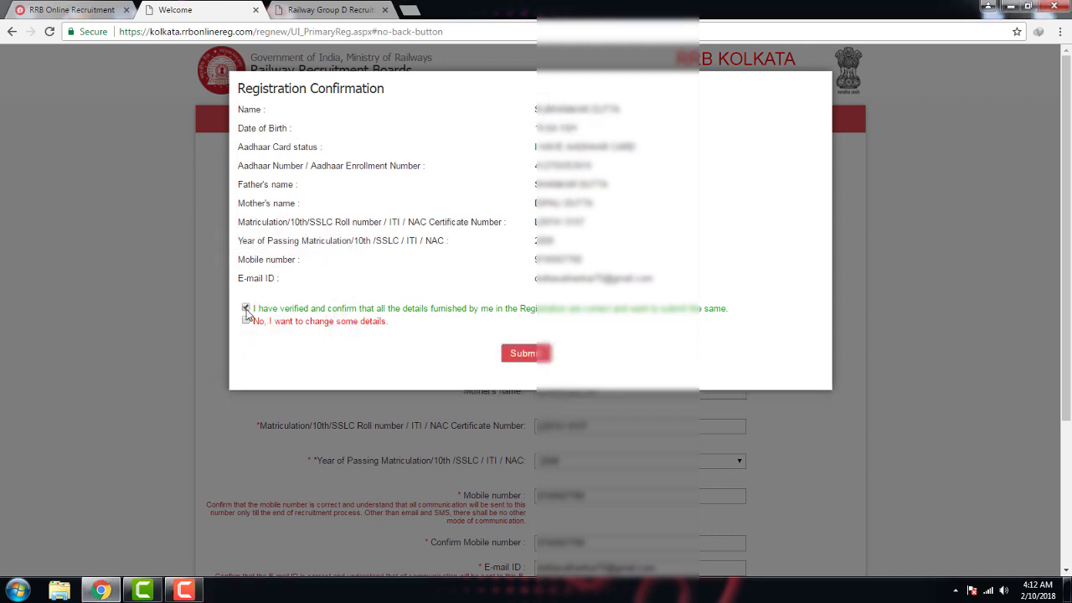
click(519, 360)
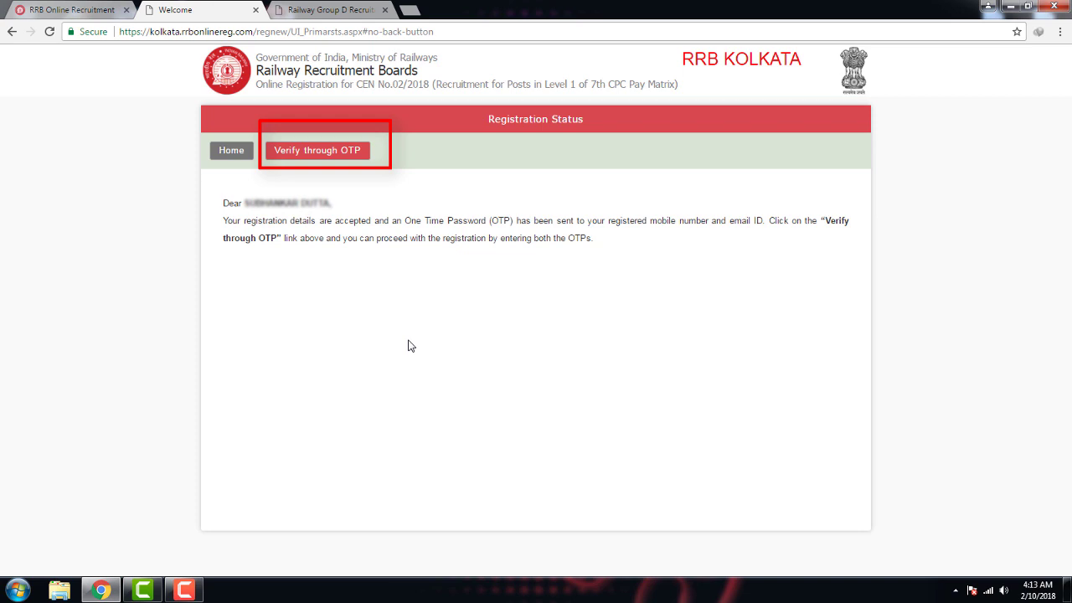
click(307, 153)
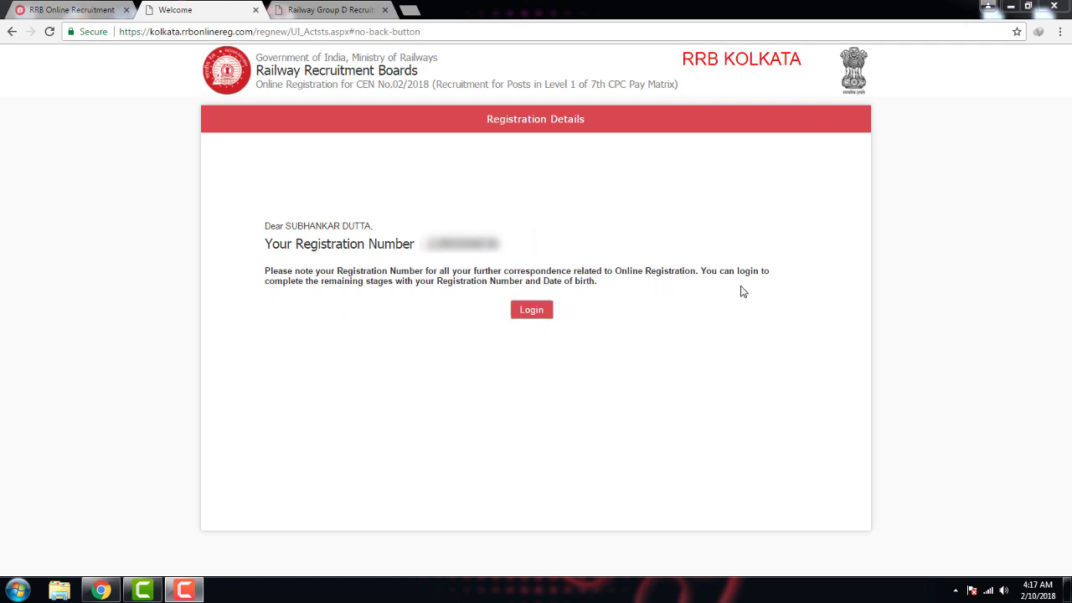
Step: Proceed to the candidate login and set the qualification in the Part-I application to 10th PASS ONLY
click(528, 315)
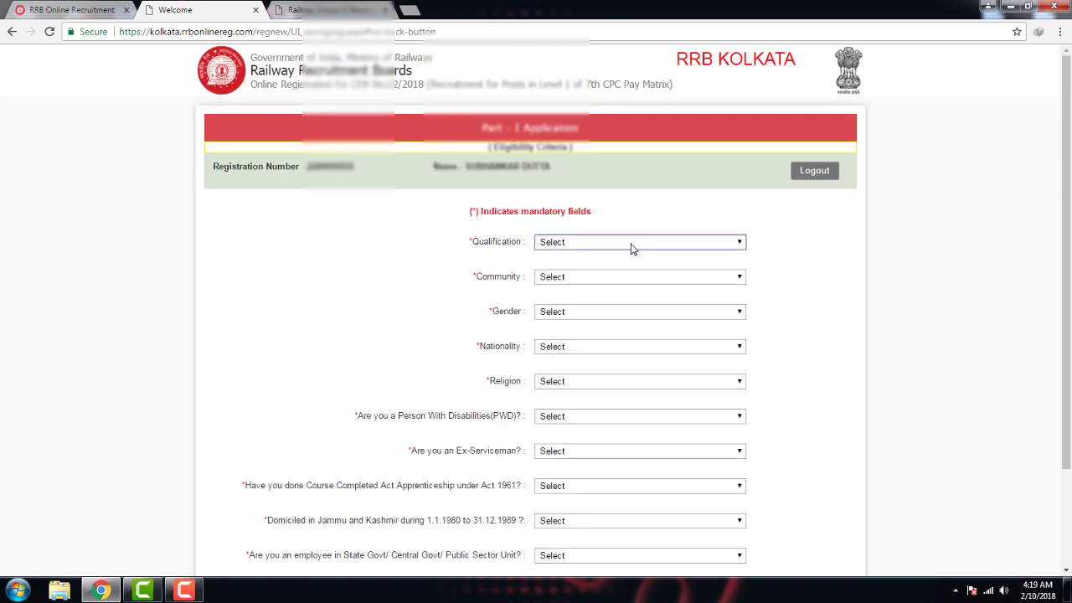
click(632, 243)
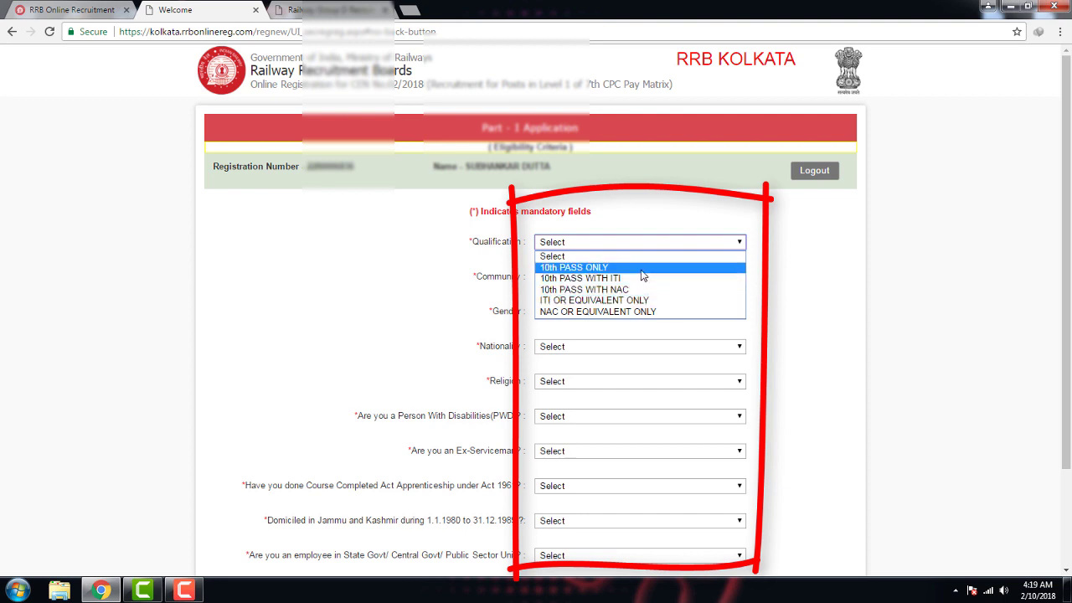
click(642, 272)
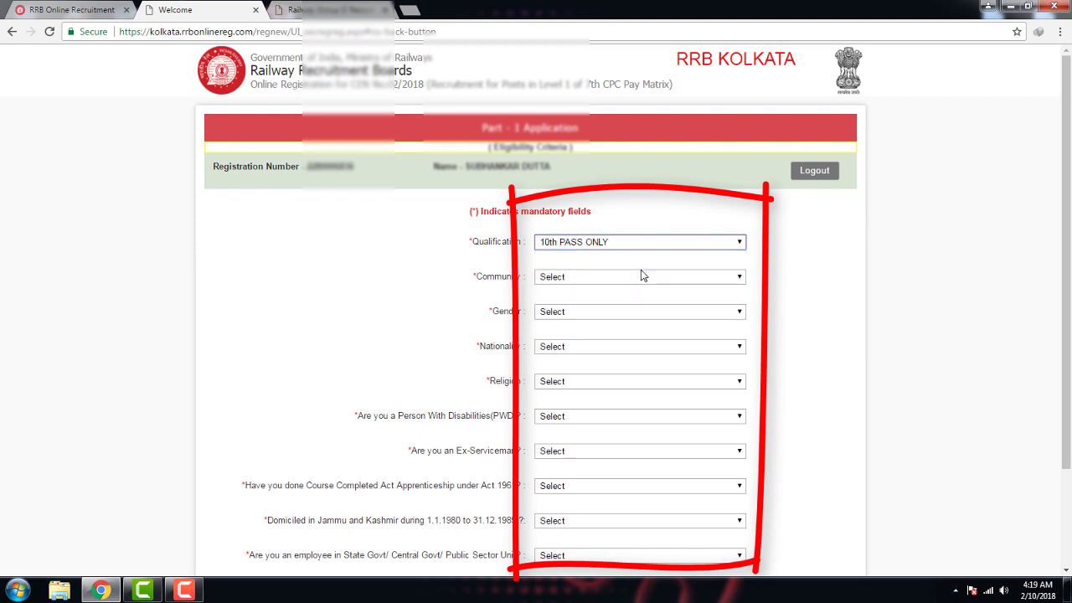
drag(1067, 163, 1055, 258)
scroll(1054, 268, up, 1)
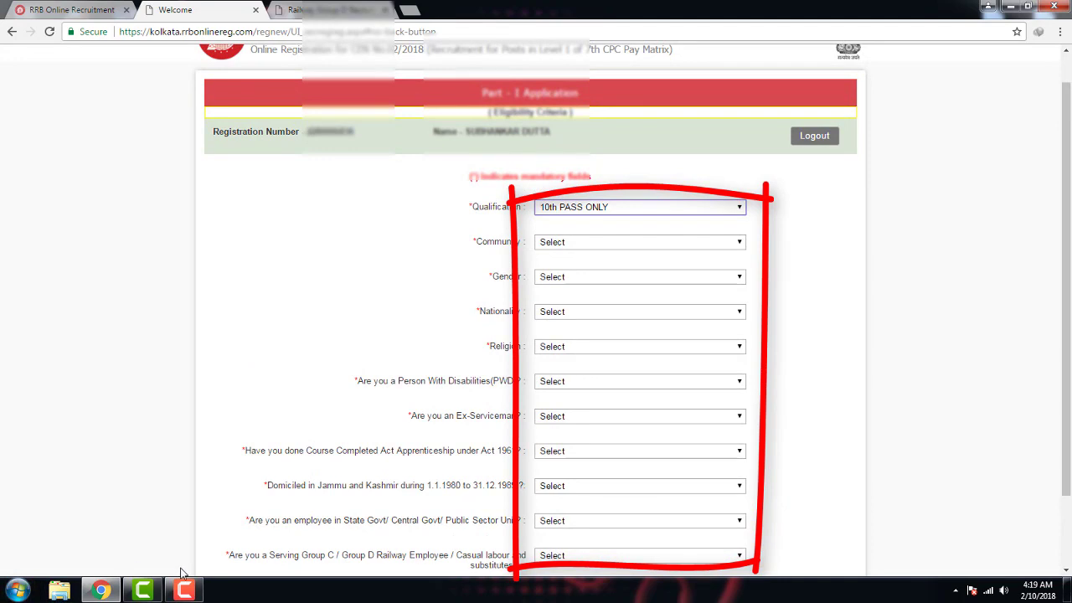
Step: Set community to UR (UNRESERVED), gender to MALE, nationality to CITIZEN OF INDIA and religion to HINDU
click(698, 243)
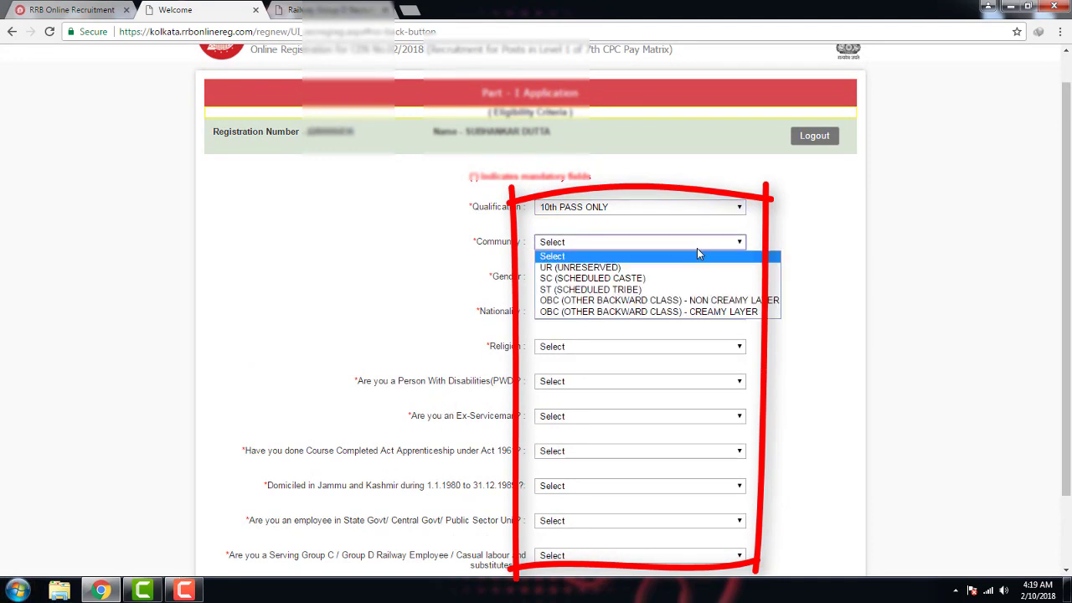
click(677, 268)
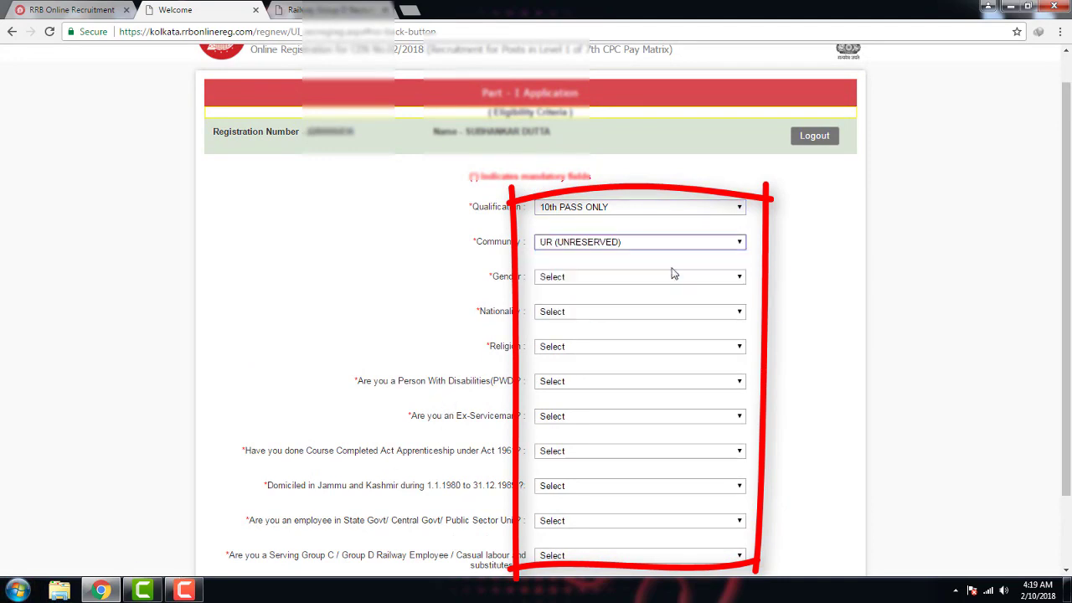
click(631, 279)
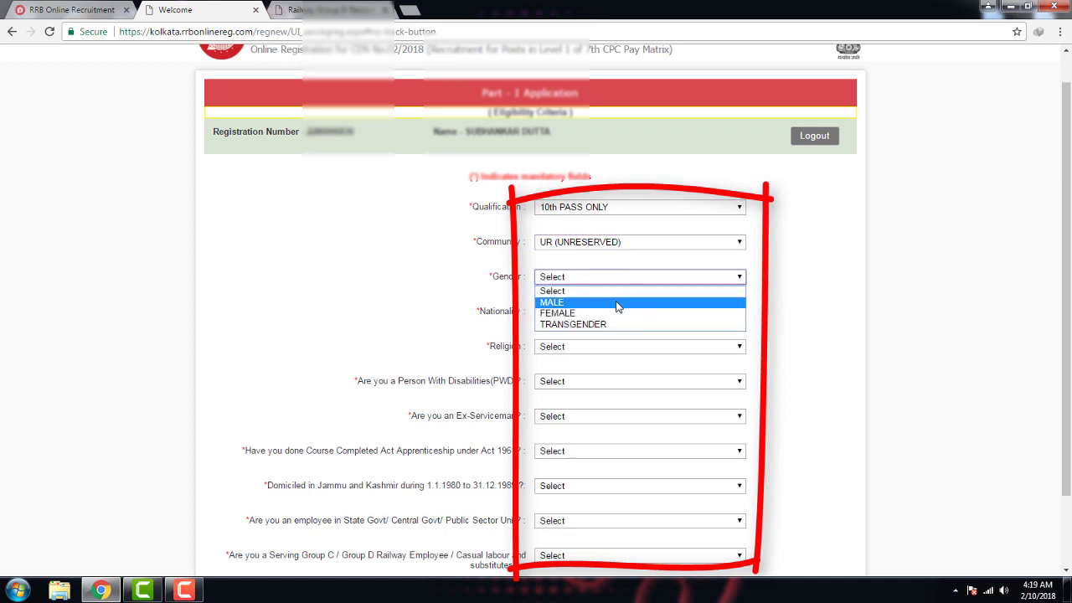
click(617, 304)
click(614, 315)
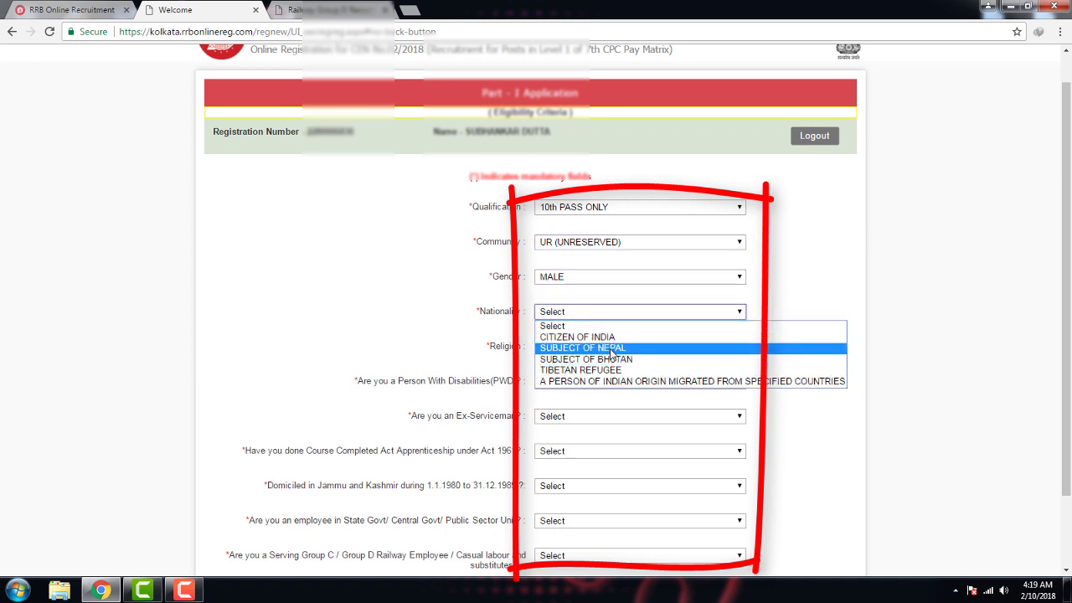
click(618, 337)
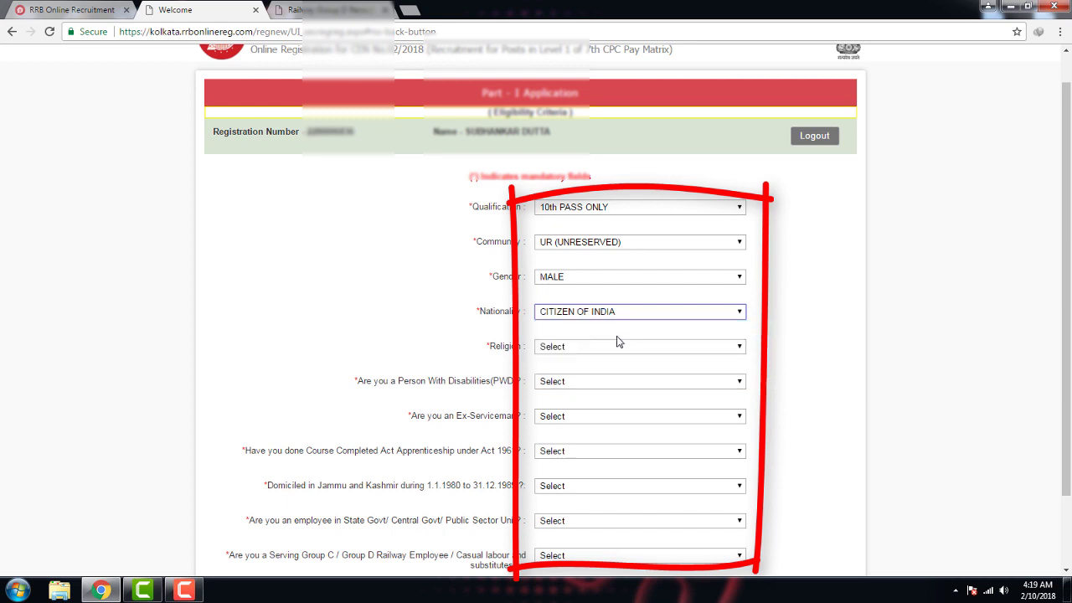
click(613, 349)
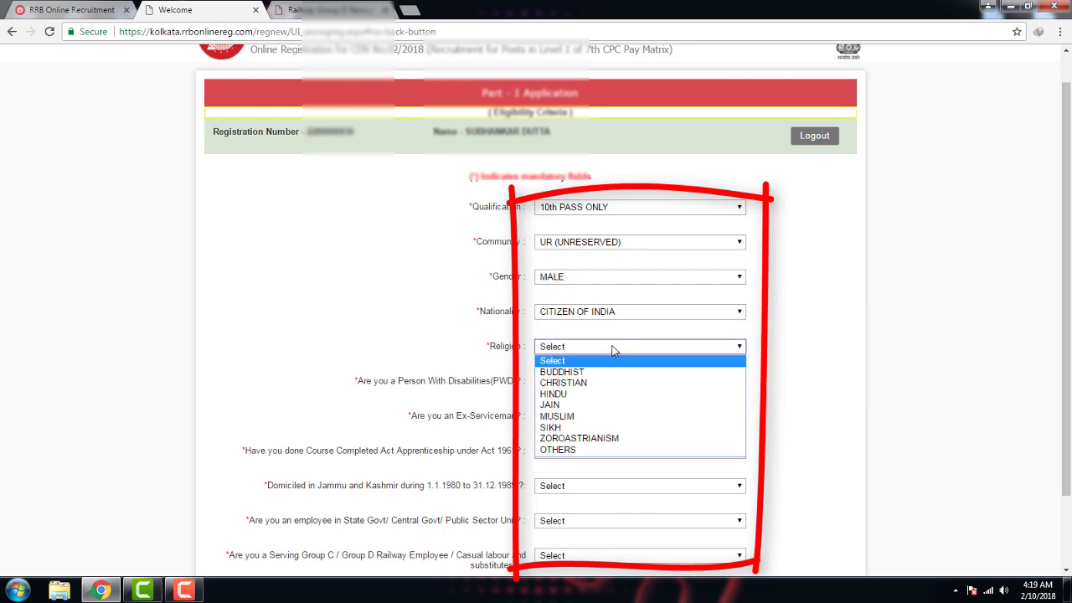
click(593, 393)
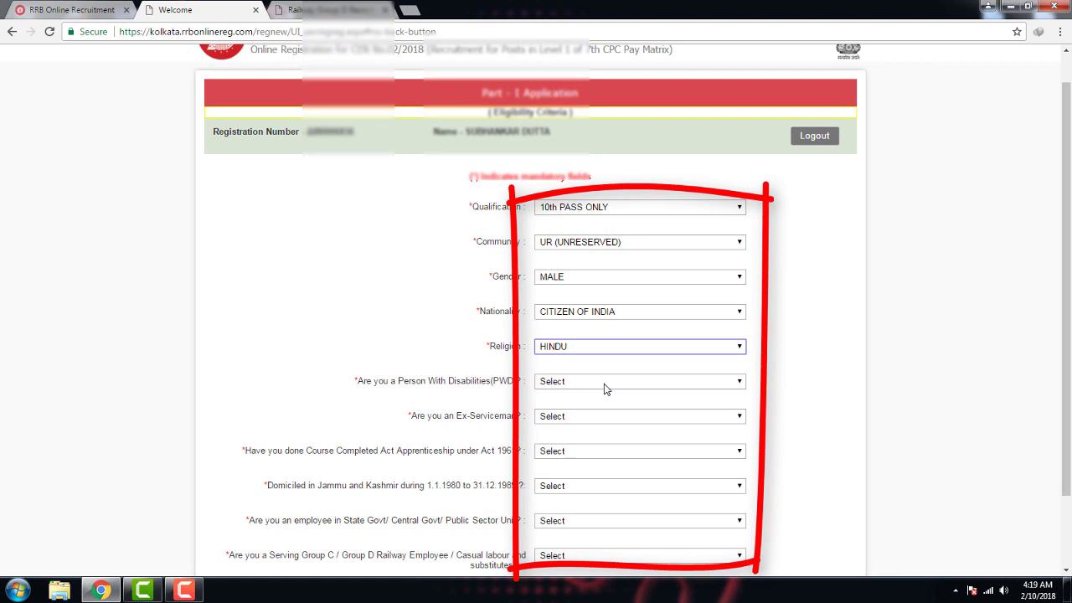
Step: Answer NO to the Person With Disabilities, Ex-Serviceman, Act Apprenticeship and Jammu and Kashmir domicile questions
click(606, 387)
click(596, 417)
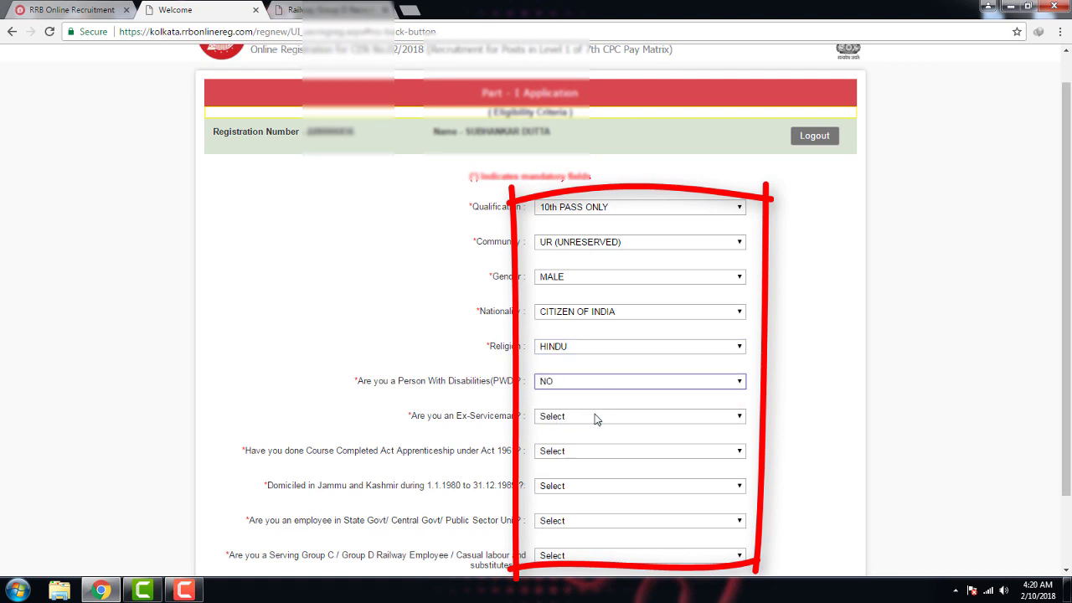
click(595, 416)
click(590, 454)
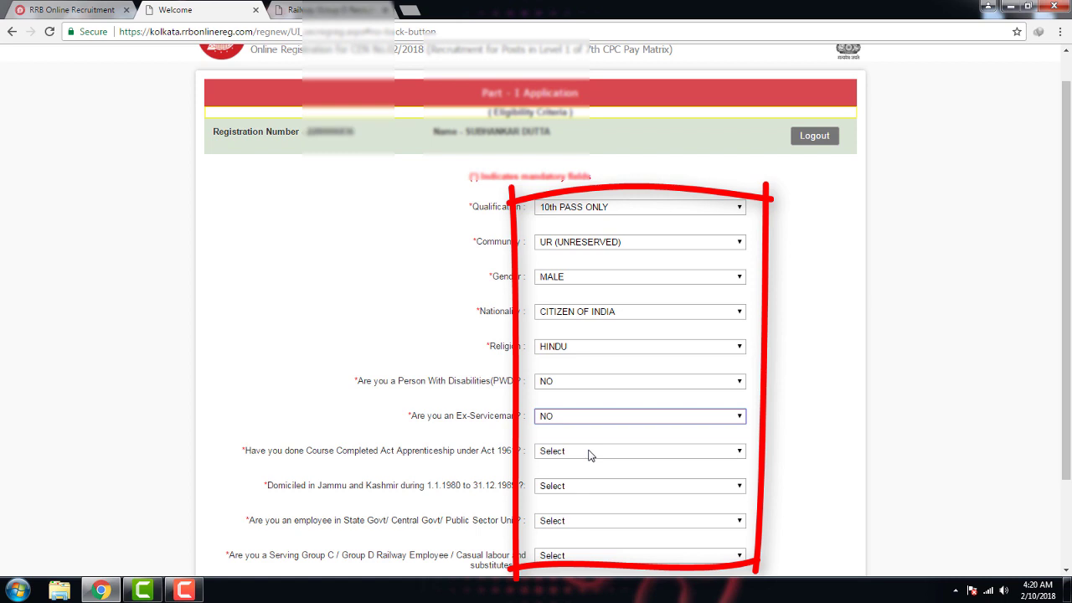
scroll(589, 455, down, 1)
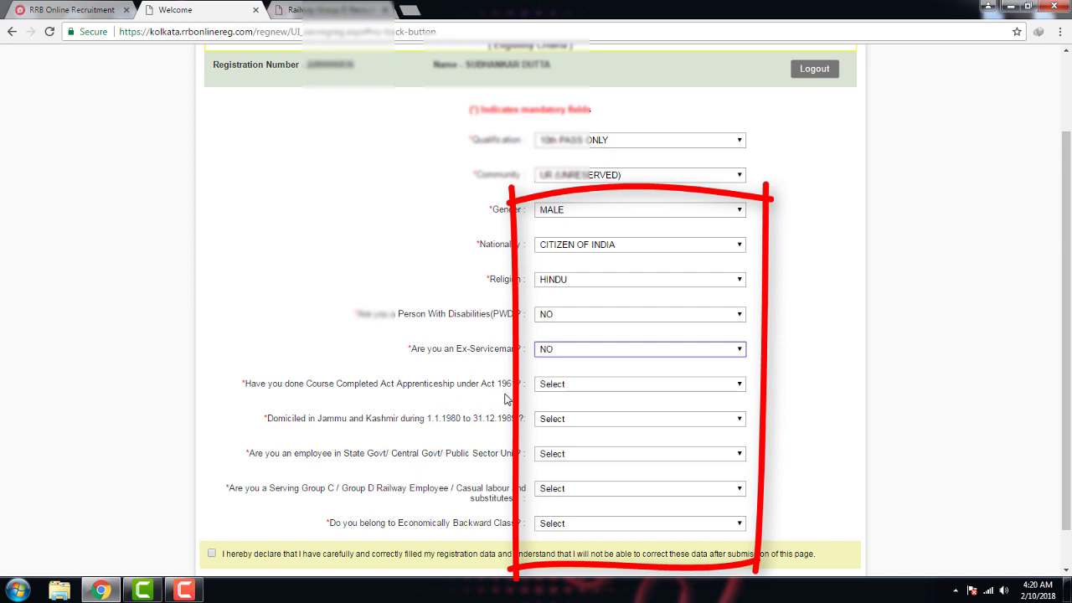
click(605, 388)
click(592, 423)
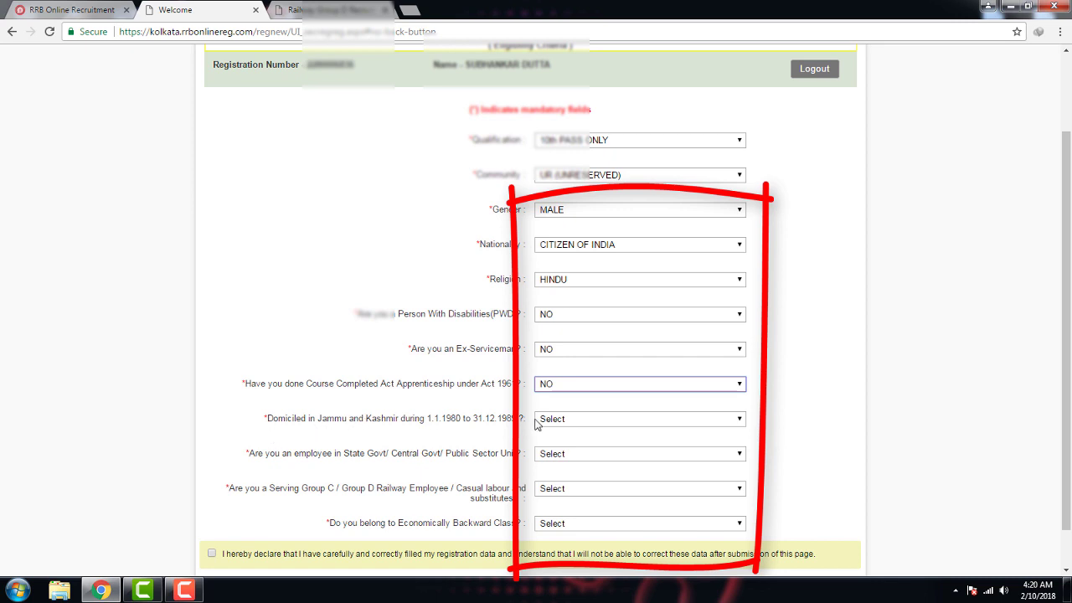
click(628, 429)
click(606, 457)
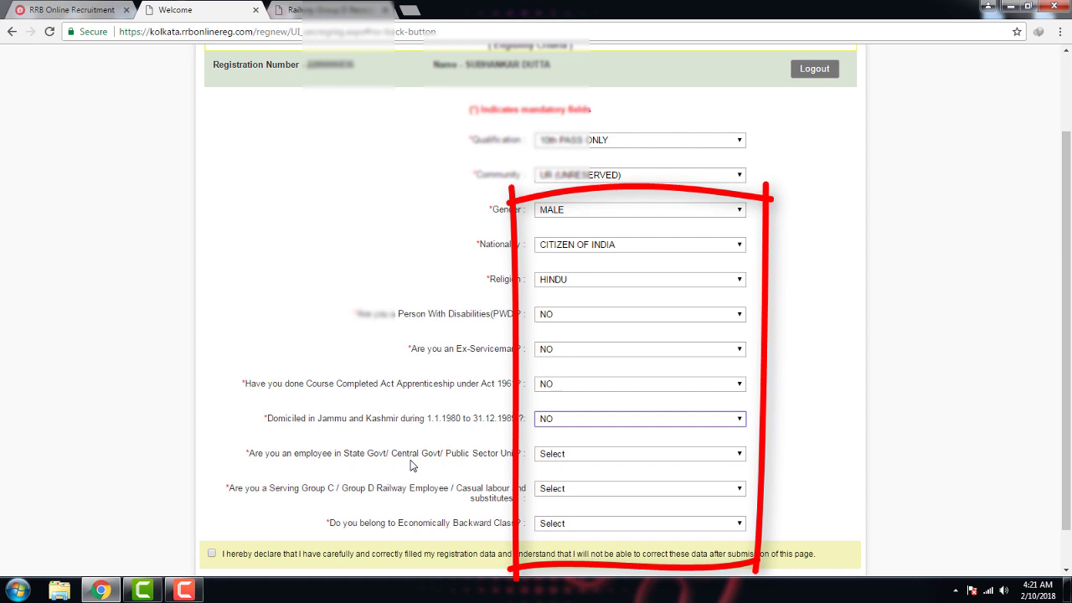
click(188, 591)
mouse_move(195, 526)
mouse_down()
mouse_move(249, 576)
mouse_move(198, 528)
mouse_up()
click(1008, 528)
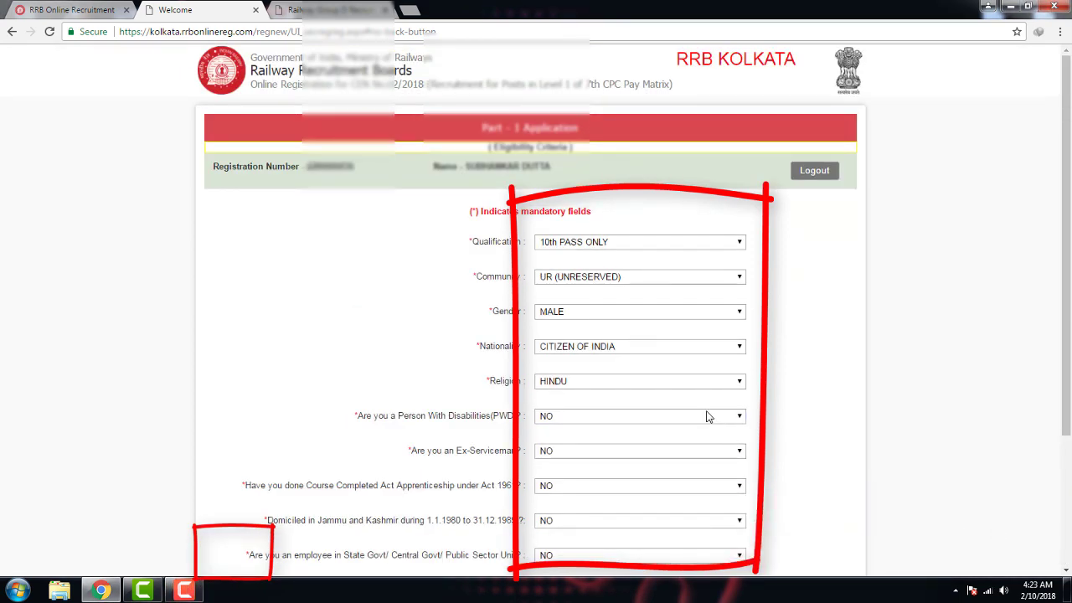
mouse_move(1065, 152)
mouse_down()
mouse_move(1067, 289)
mouse_move(1065, 145)
mouse_up()
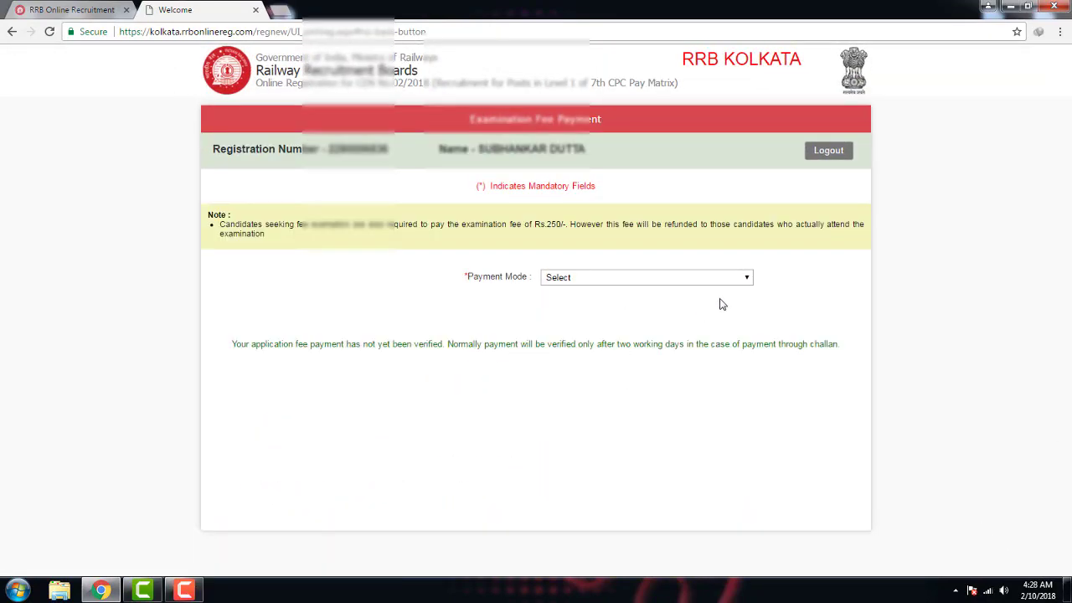
Step: Choose BANK as the examination fee payment mode and proceed to the payment
click(719, 283)
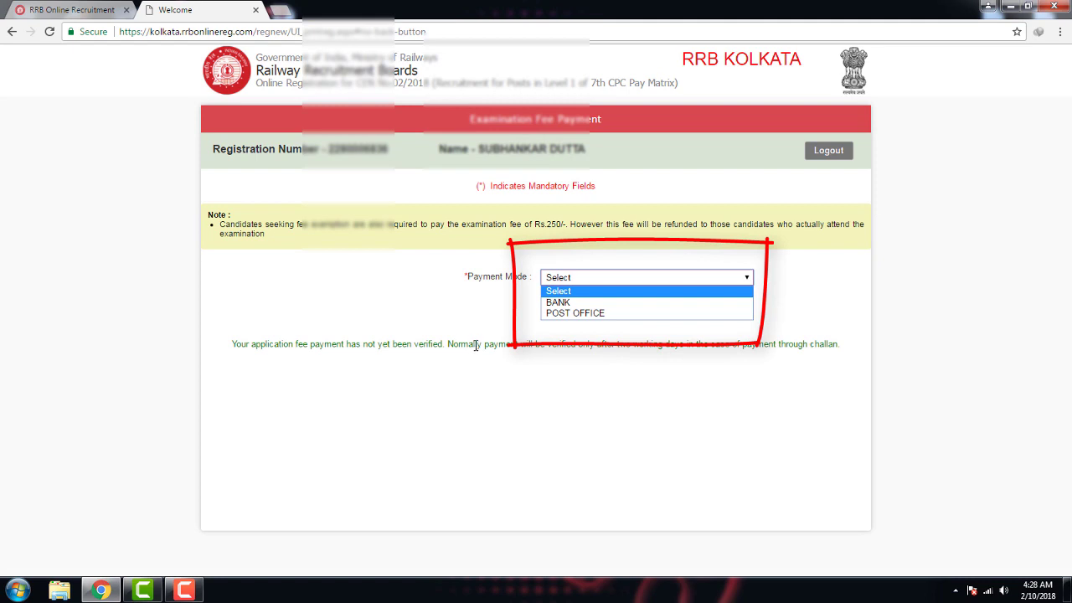
click(576, 303)
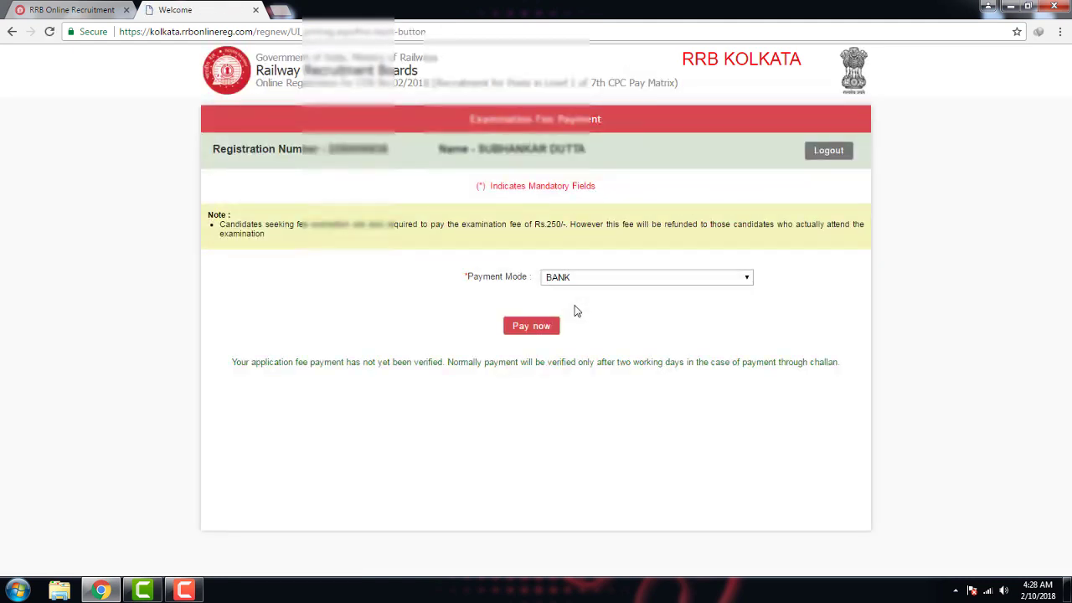
click(534, 333)
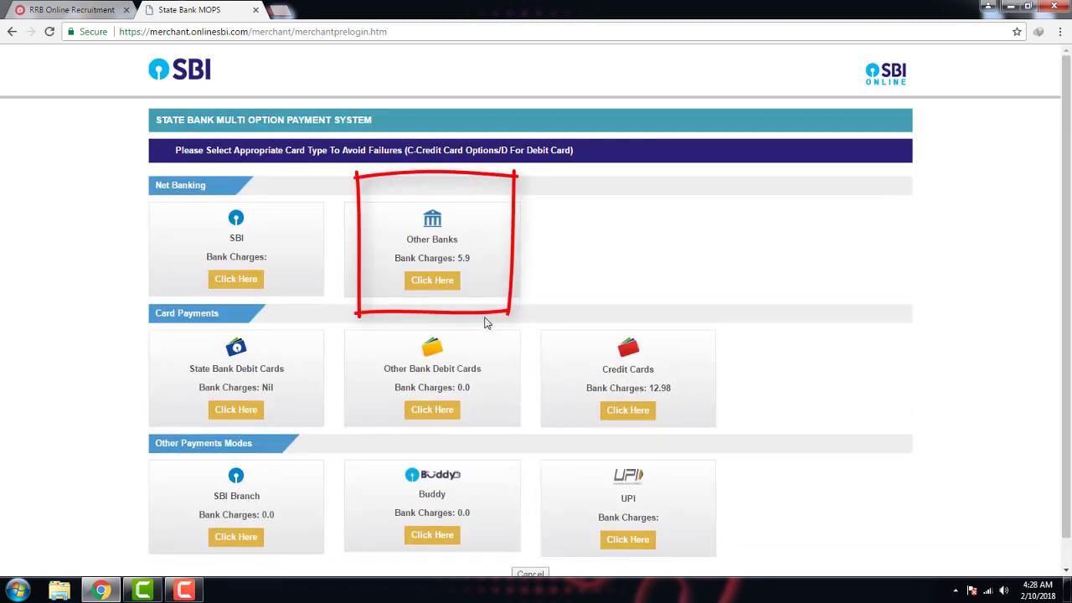
Step: Pay the fee through the Other Banks net banking option, selecting Allahabad Bank [Retail] as the bank
scroll(488, 328, down, 1)
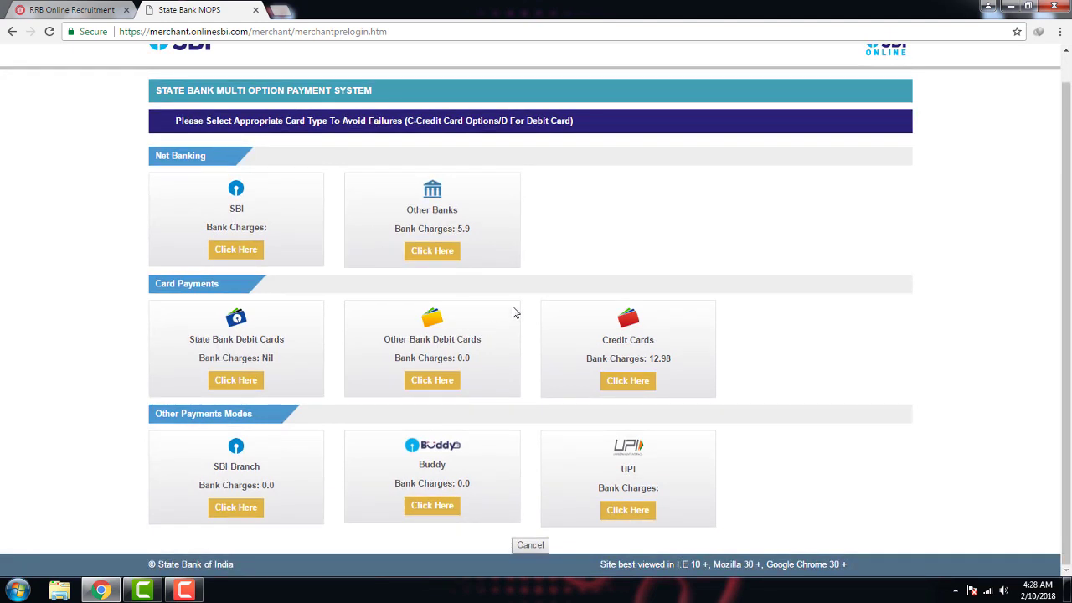
click(433, 252)
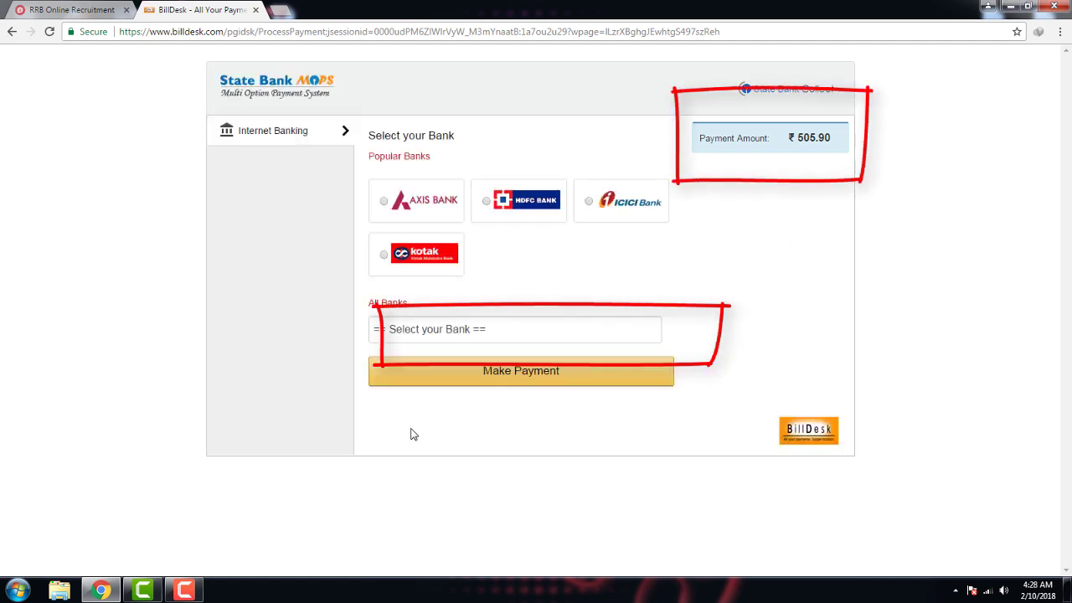
click(584, 334)
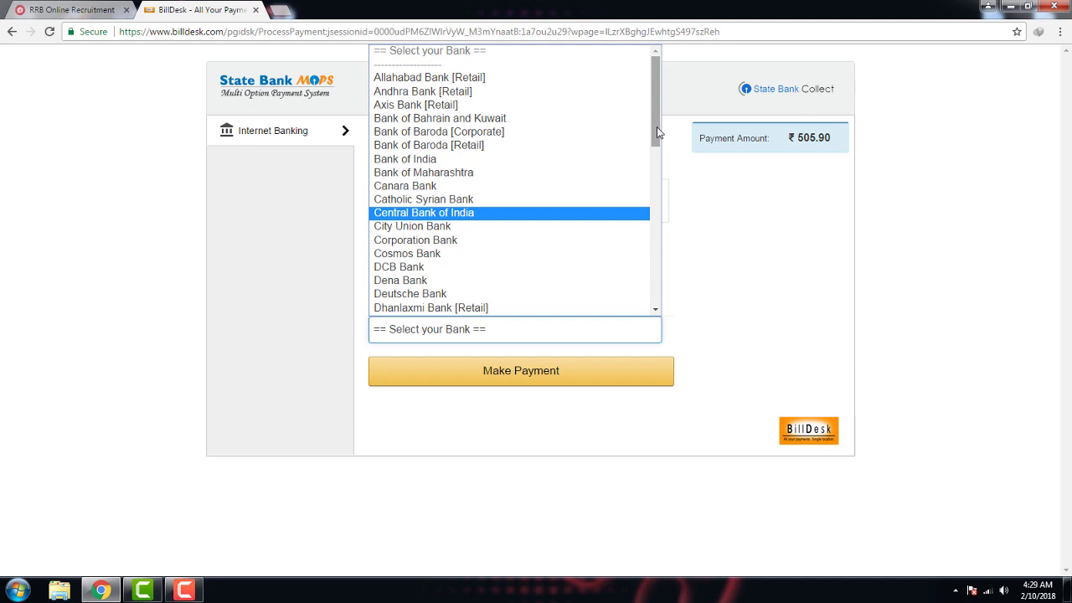
click(518, 78)
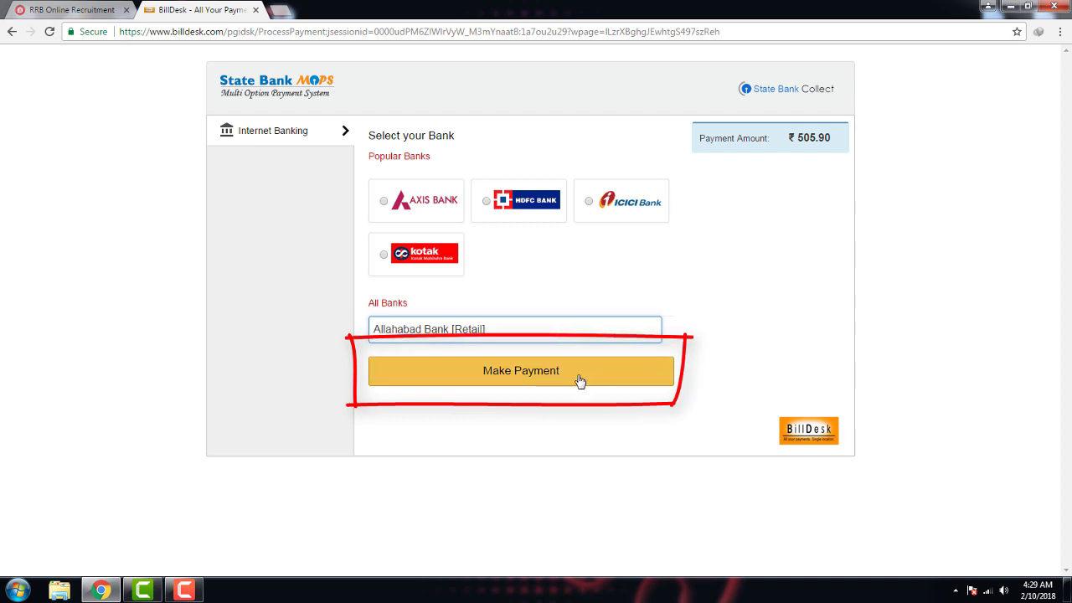
click(521, 373)
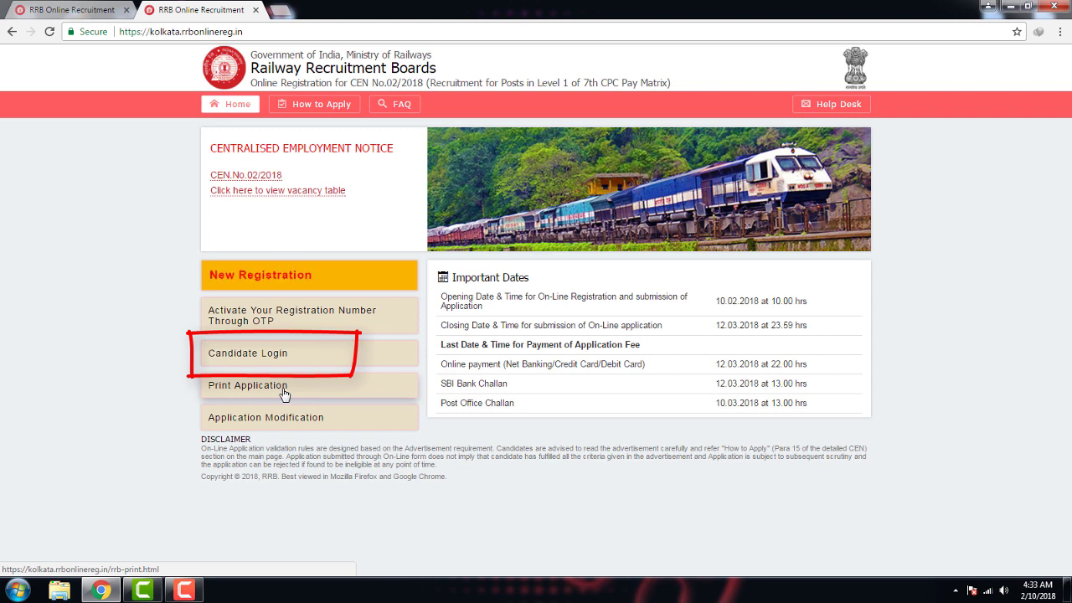
Step: Go to the Print Application login for RRB Kolkata and look over the Part II application form
click(284, 390)
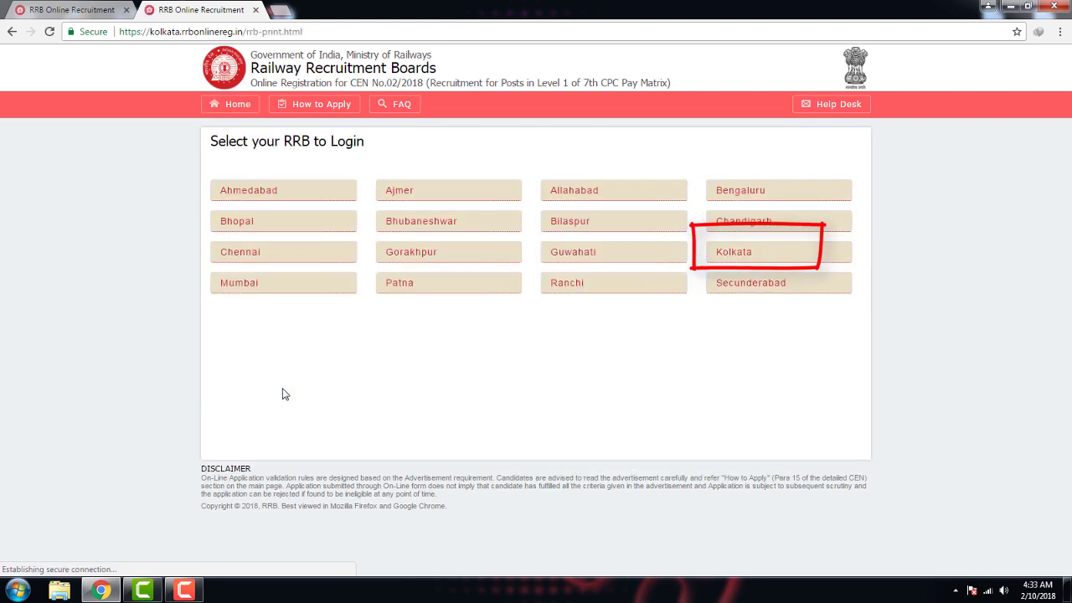
click(768, 259)
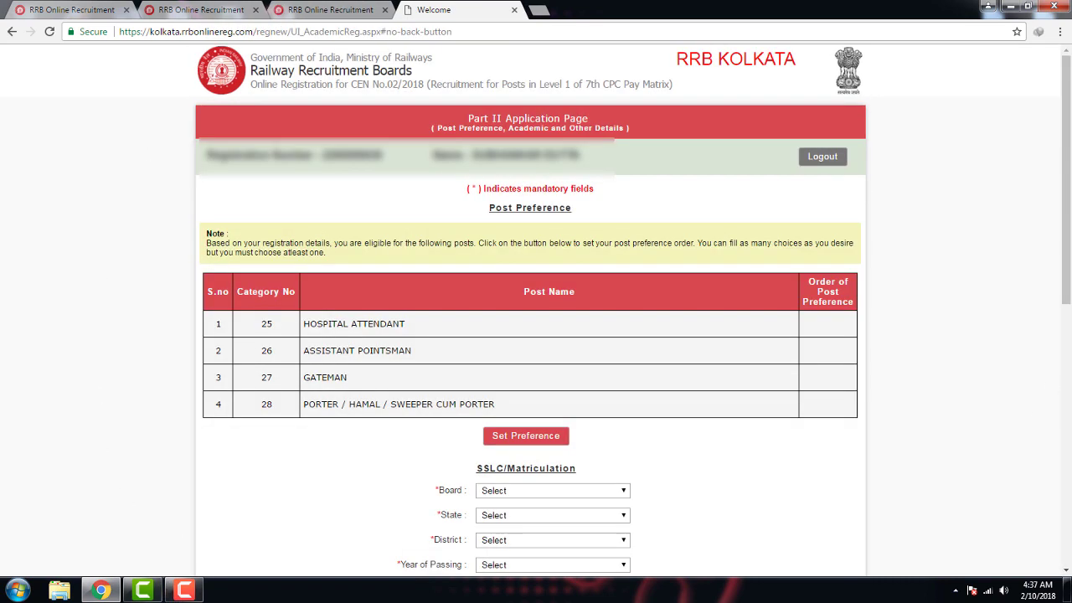
scroll(748, 198, down, 2)
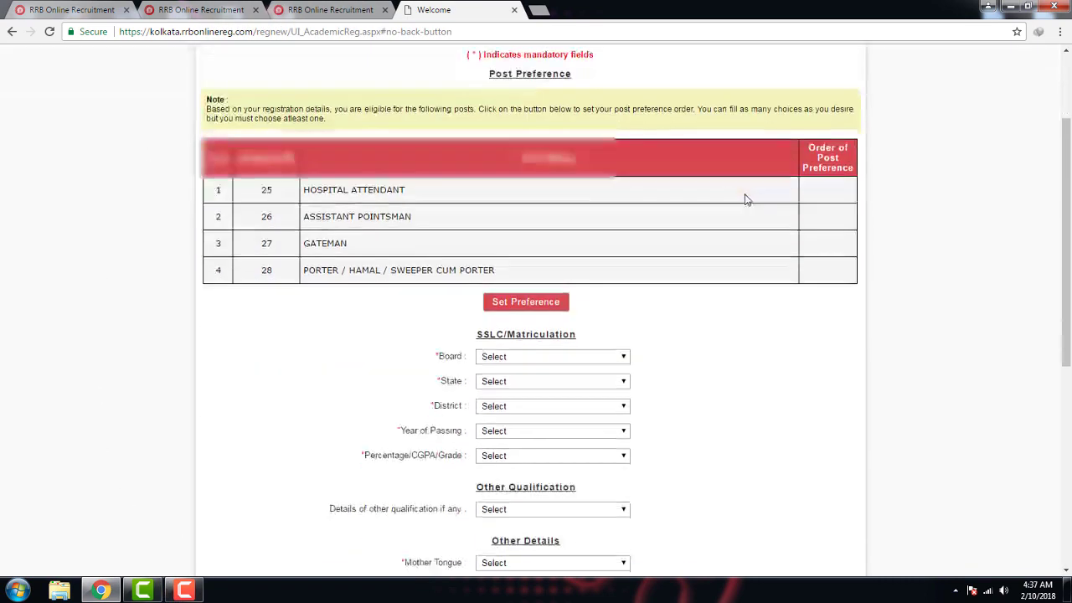
scroll(747, 200, down, 2)
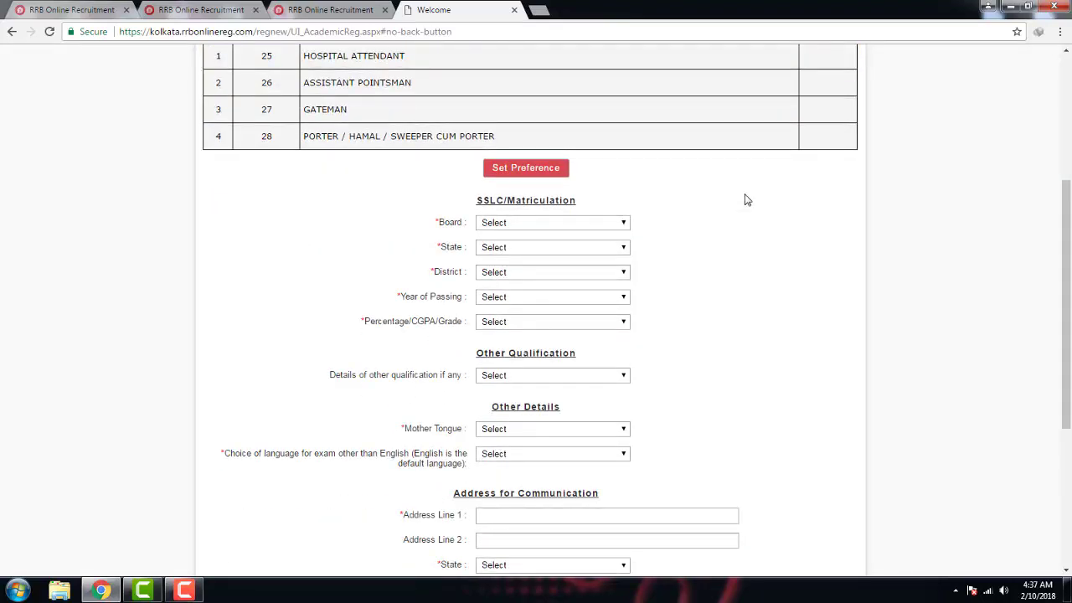
scroll(747, 200, up, 2)
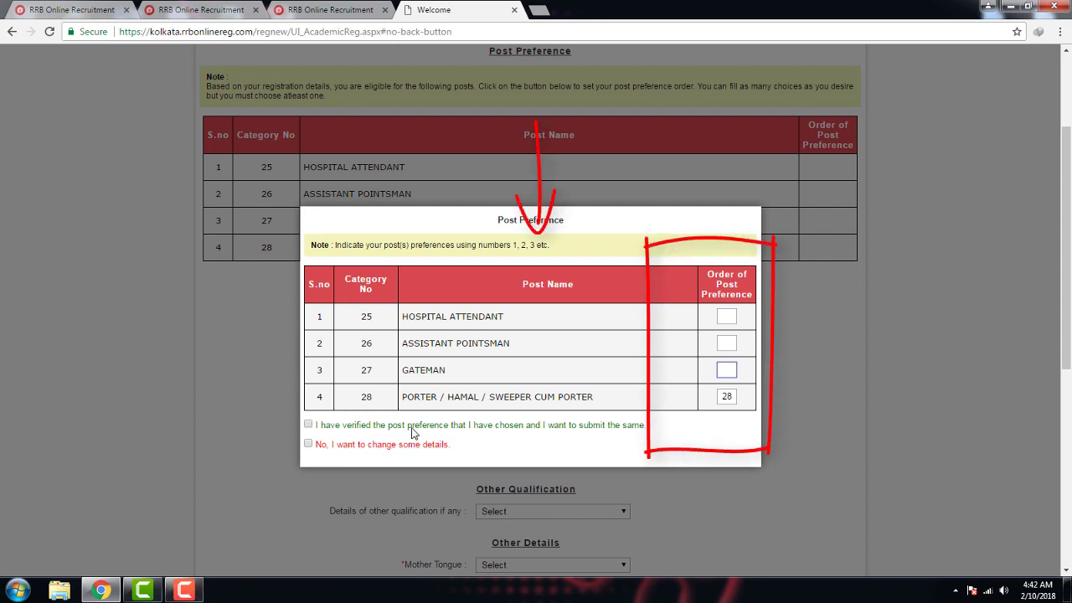
click(183, 586)
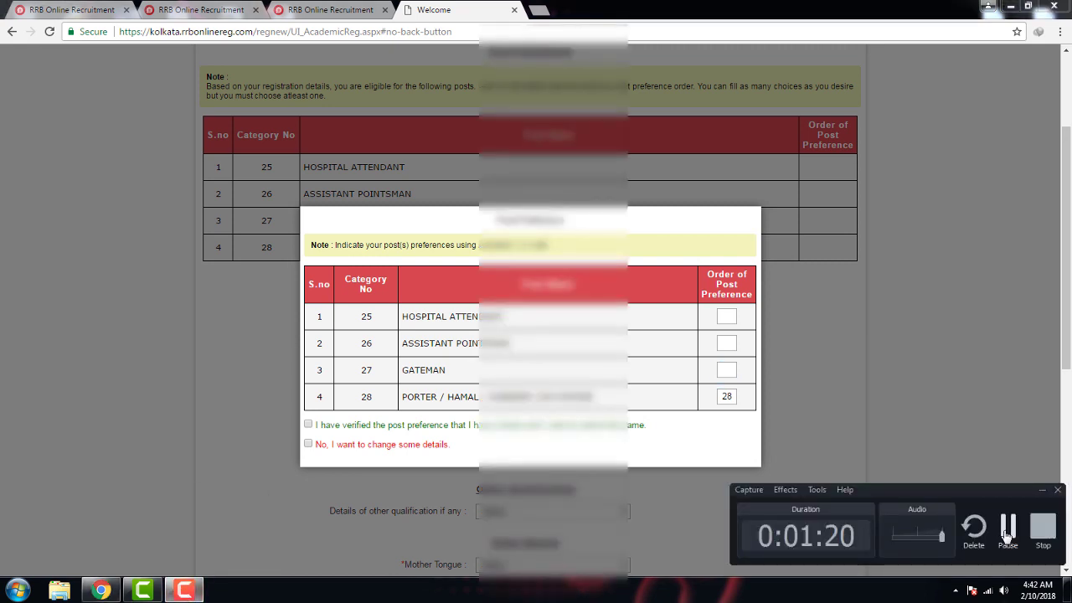
click(1008, 529)
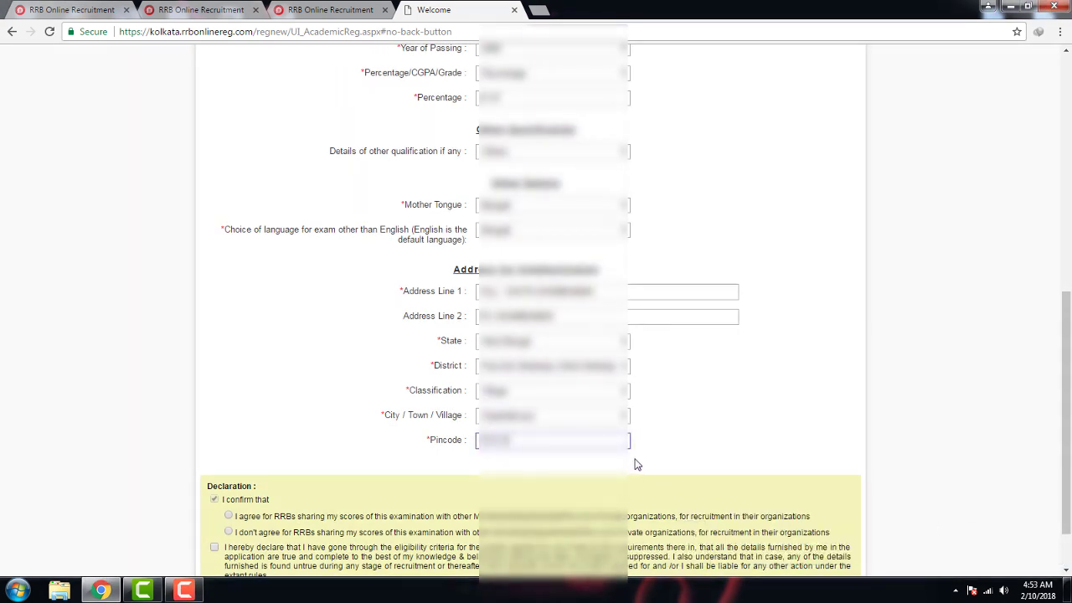
Step: Review the post preference order and the completed SSLC/Matriculation fields in the Part II application
scroll(636, 464, up, 1)
scroll(637, 465, up, 5)
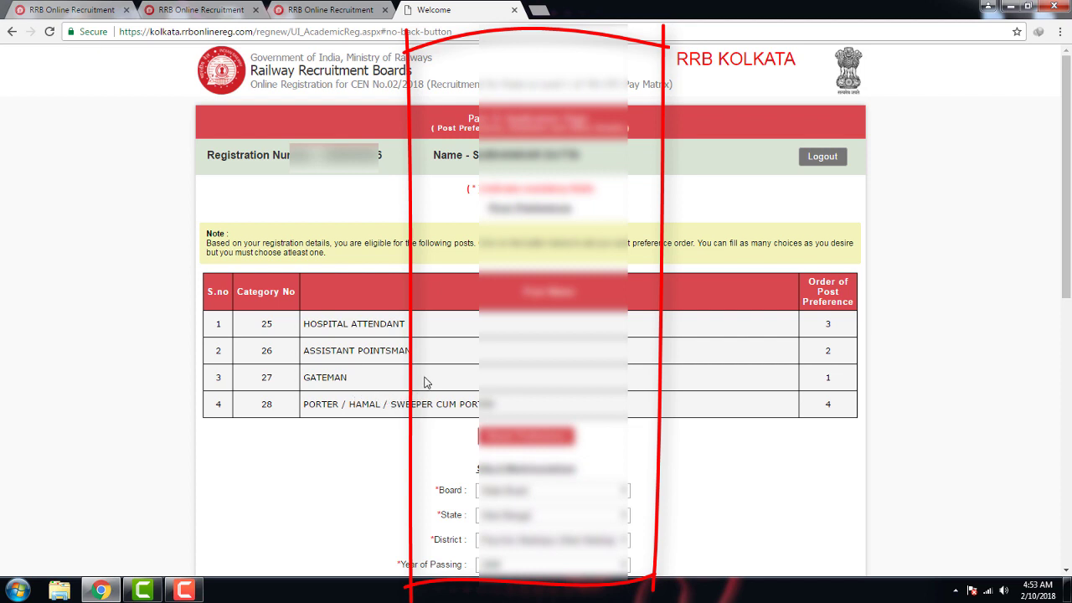
scroll(425, 382, down, 2)
scroll(425, 381, down, 1)
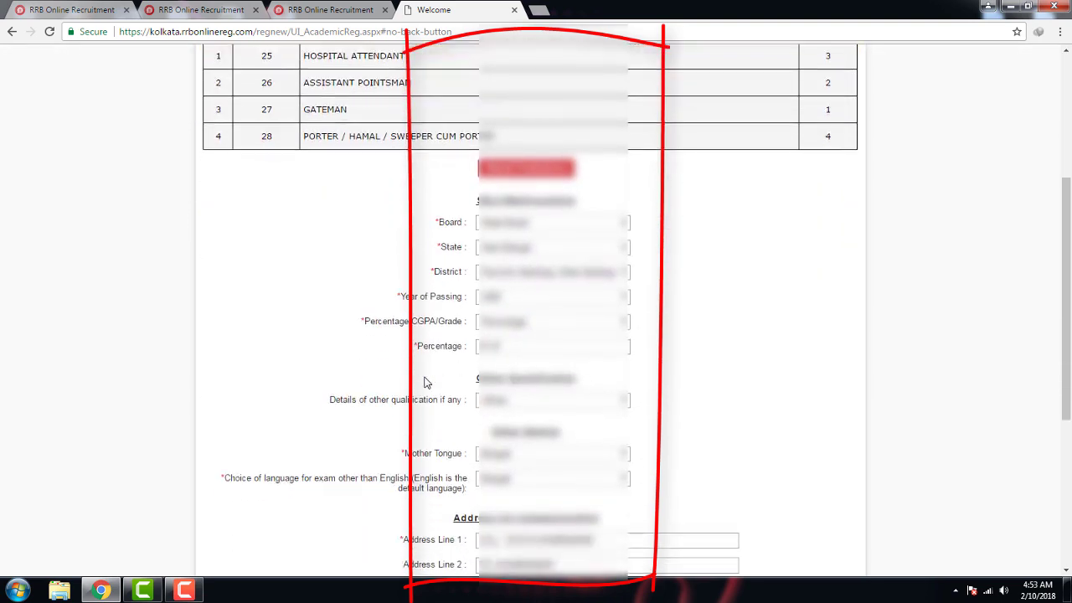
scroll(425, 381, up, 2)
scroll(424, 382, down, 1)
scroll(425, 382, down, 1)
Step: Check the Board and District choices in the SSLC/Matriculation section and review the qualification and language fields
click(554, 227)
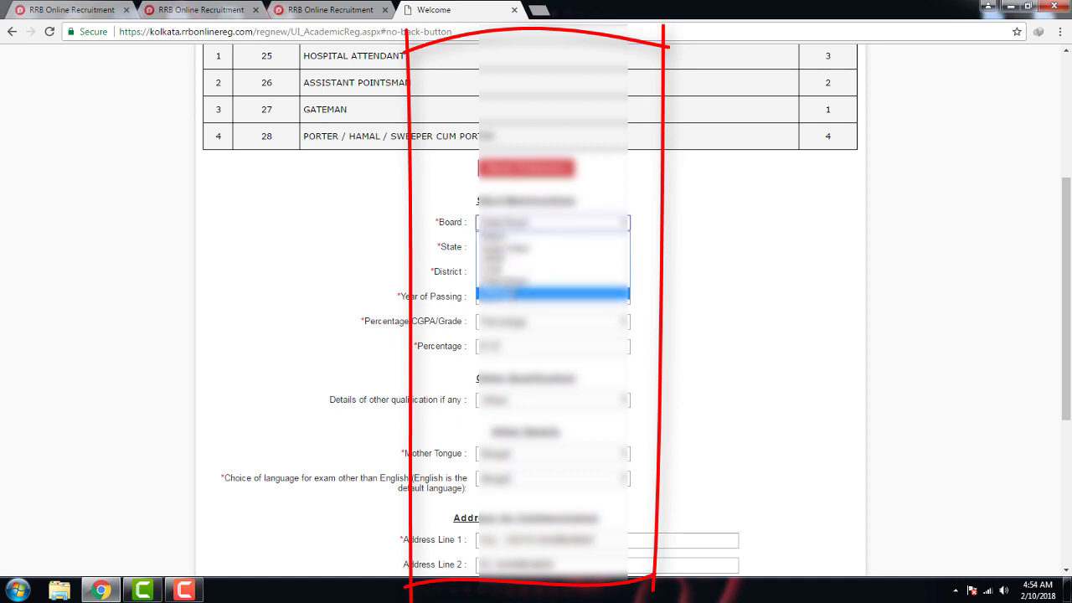
click(511, 280)
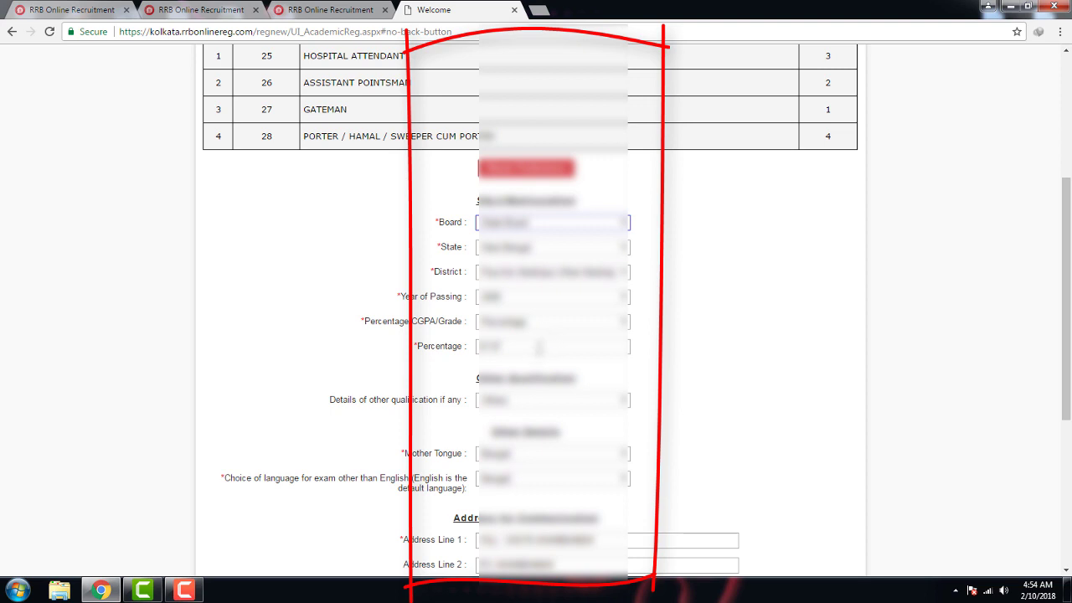
click(628, 284)
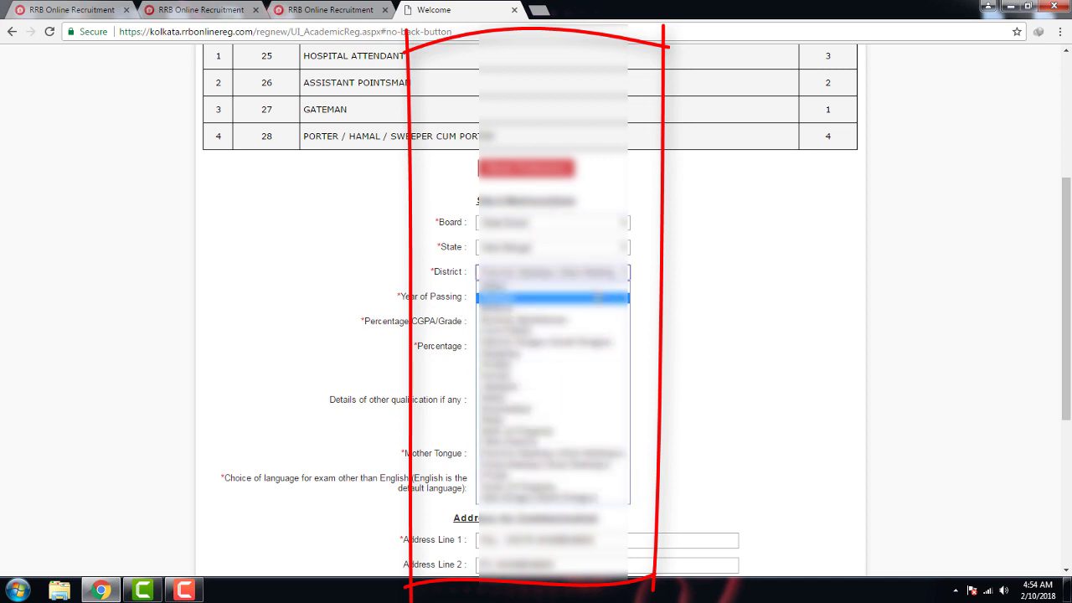
click(628, 274)
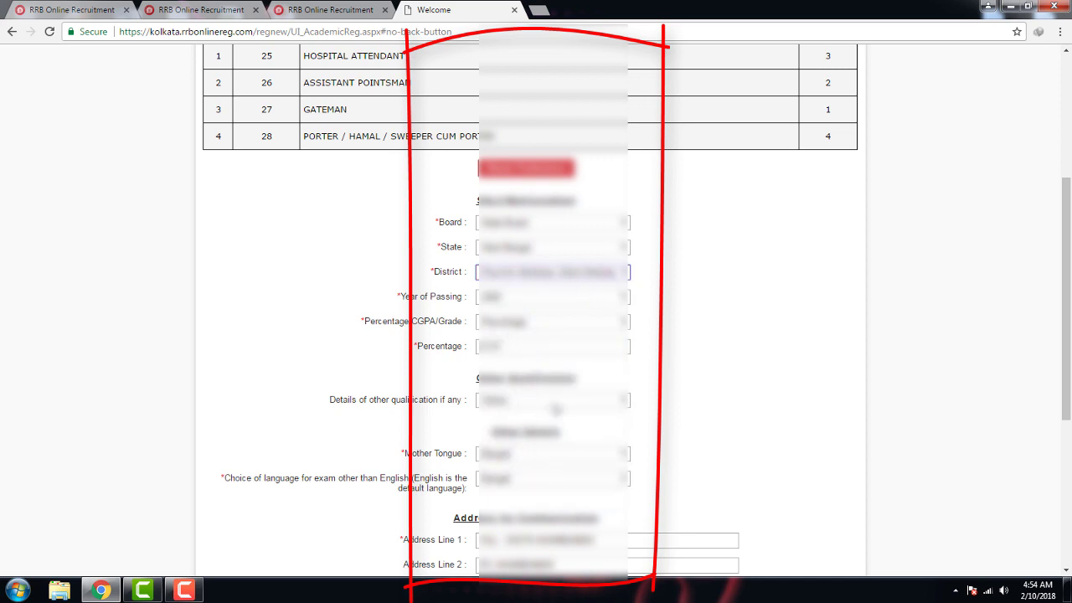
scroll(553, 410, down, 1)
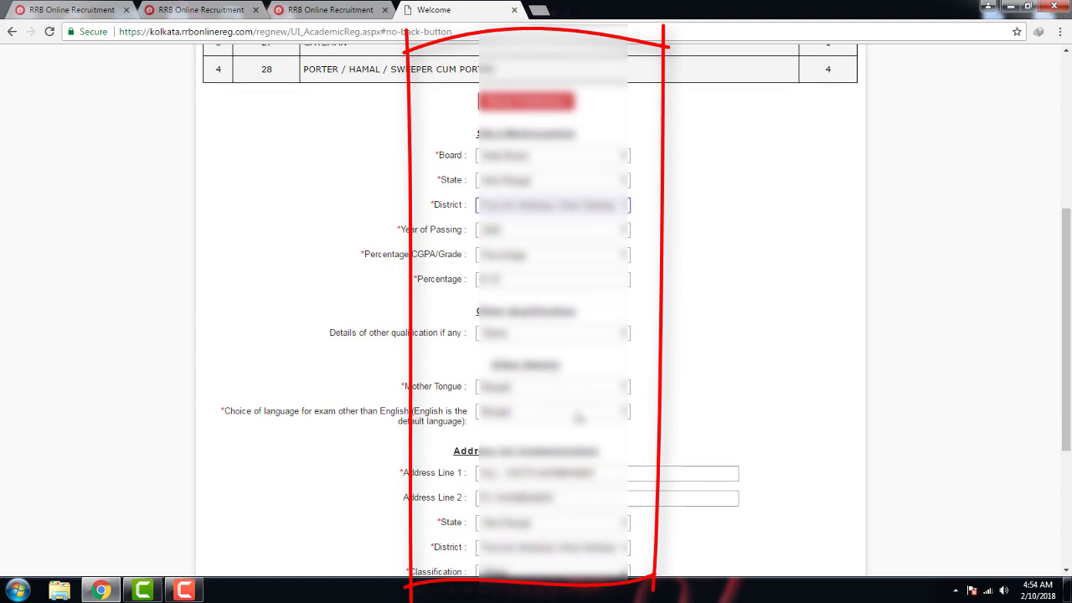
scroll(577, 417, down, 1)
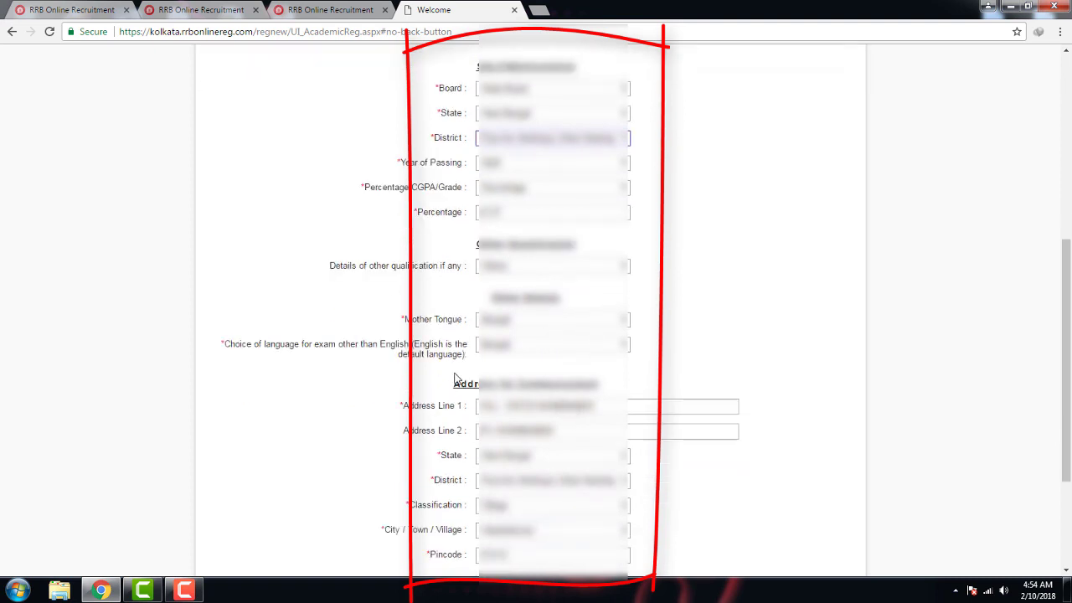
Step: Edit Address Line 1 in the Address for Communication section
scroll(554, 370, down, 1)
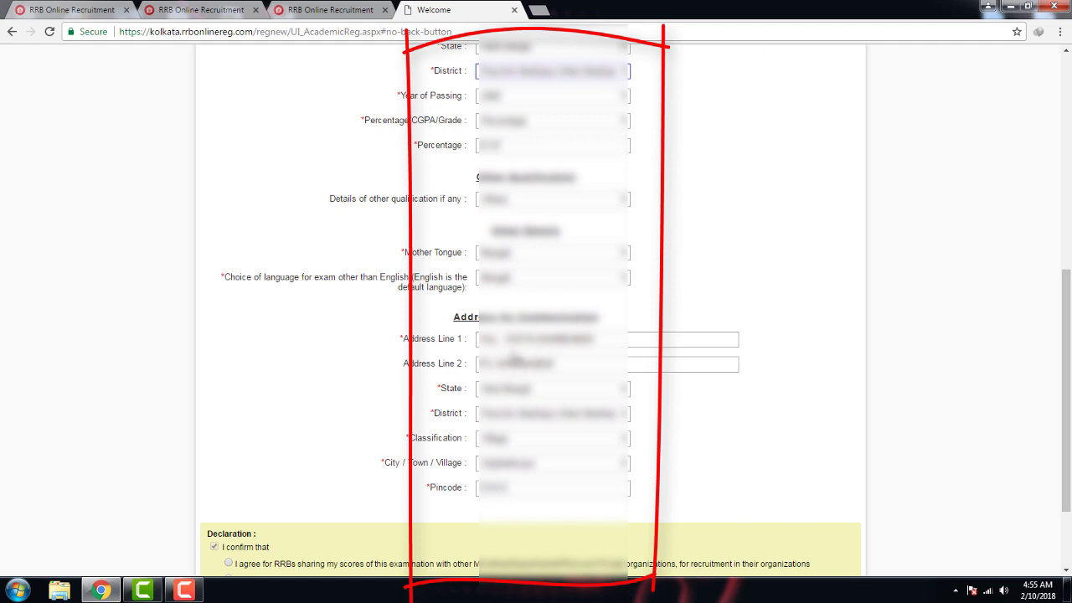
click(519, 338)
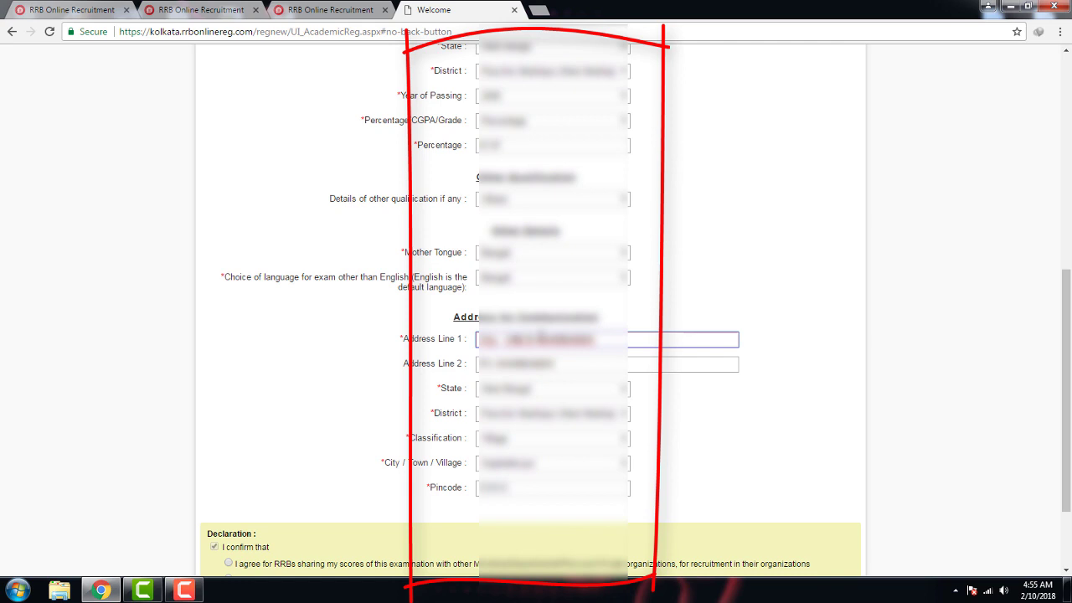
key(BackSpace)
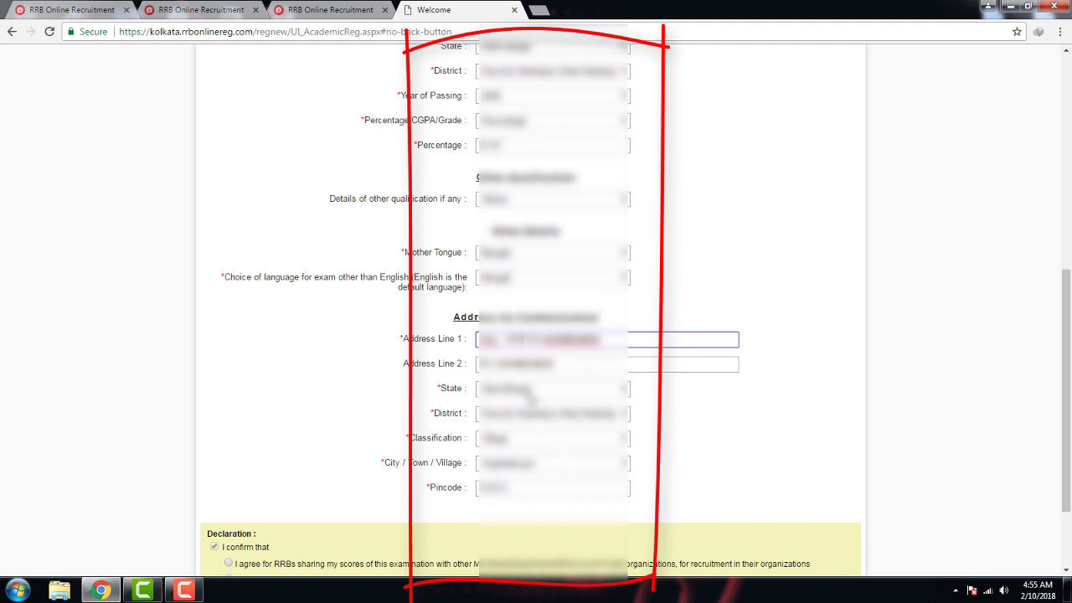
Step: Tick the eligibility declaration and agree to RRBs sharing the examination scores with other organizations
scroll(561, 475, down, 2)
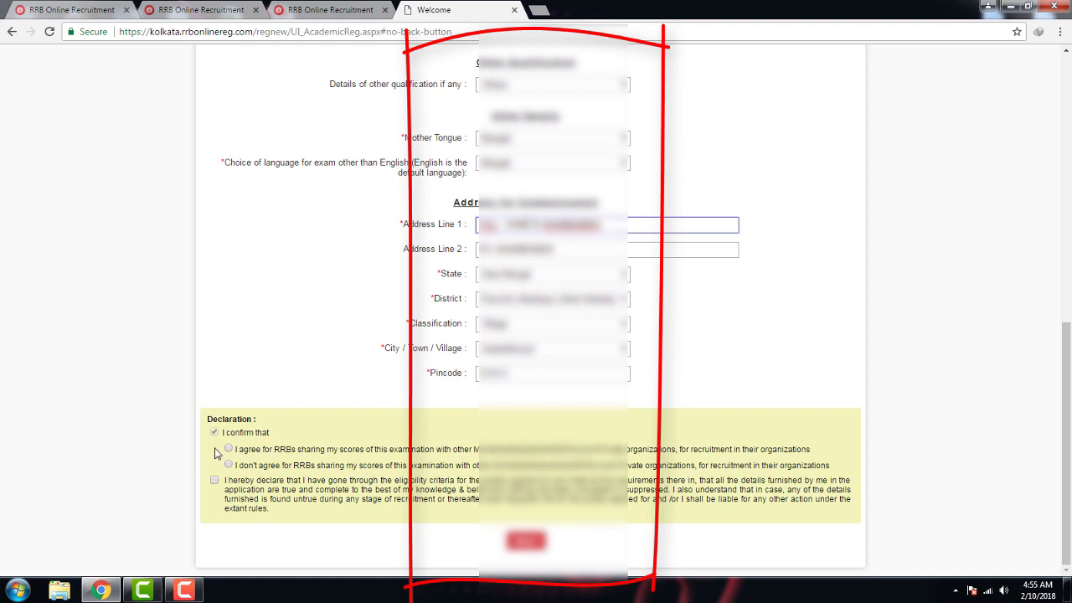
click(217, 436)
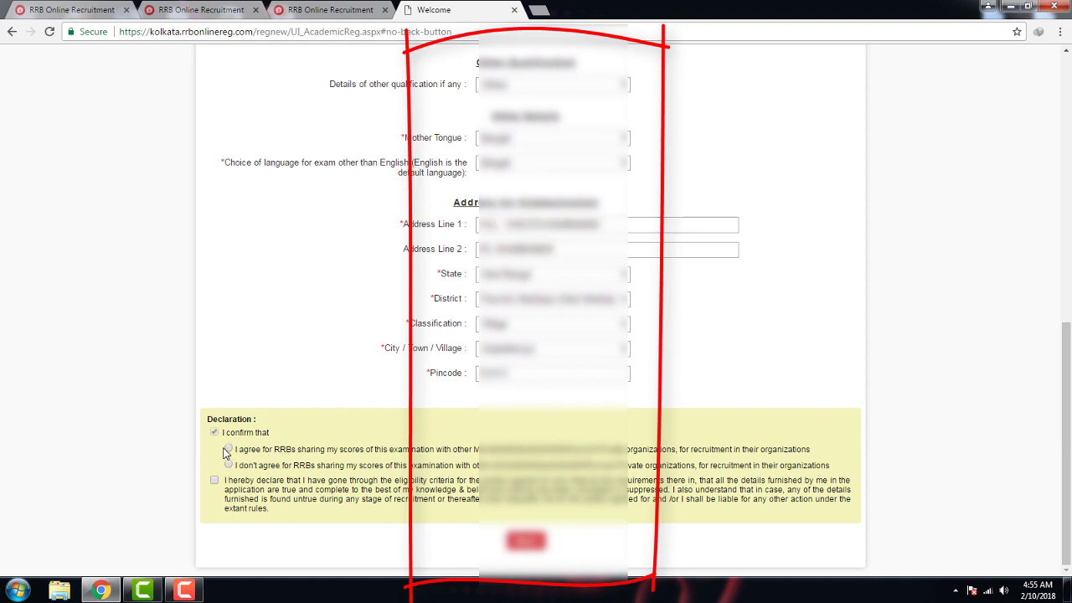
click(228, 465)
click(215, 481)
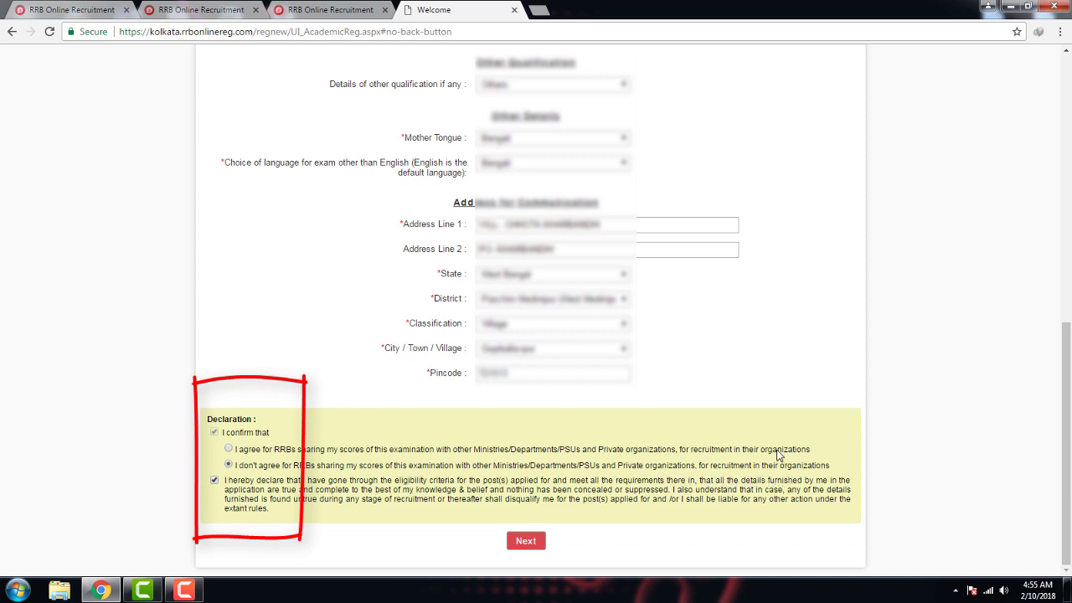
click(228, 449)
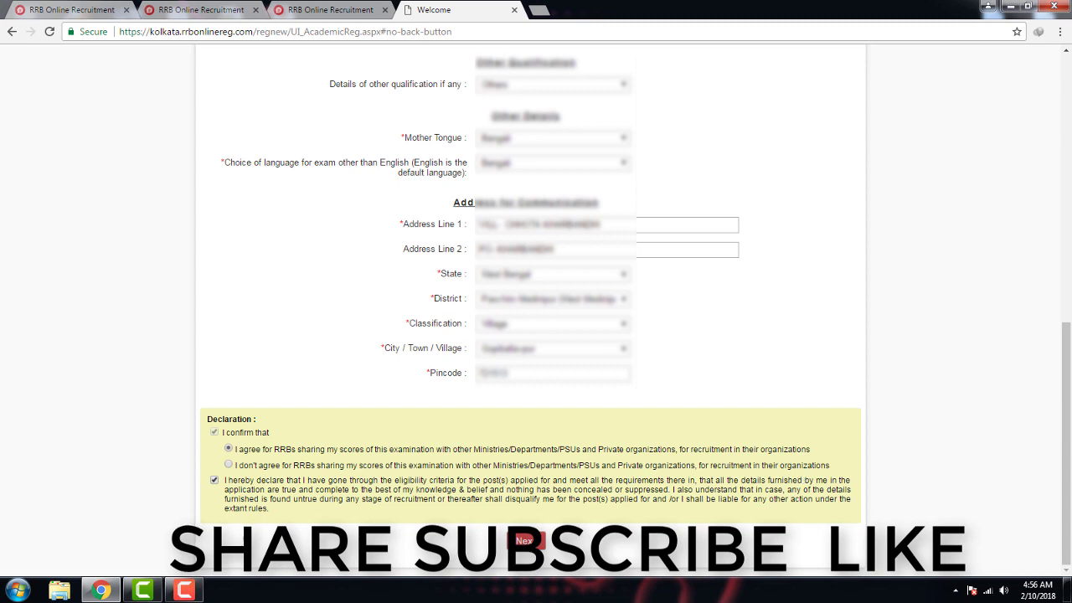
click(184, 589)
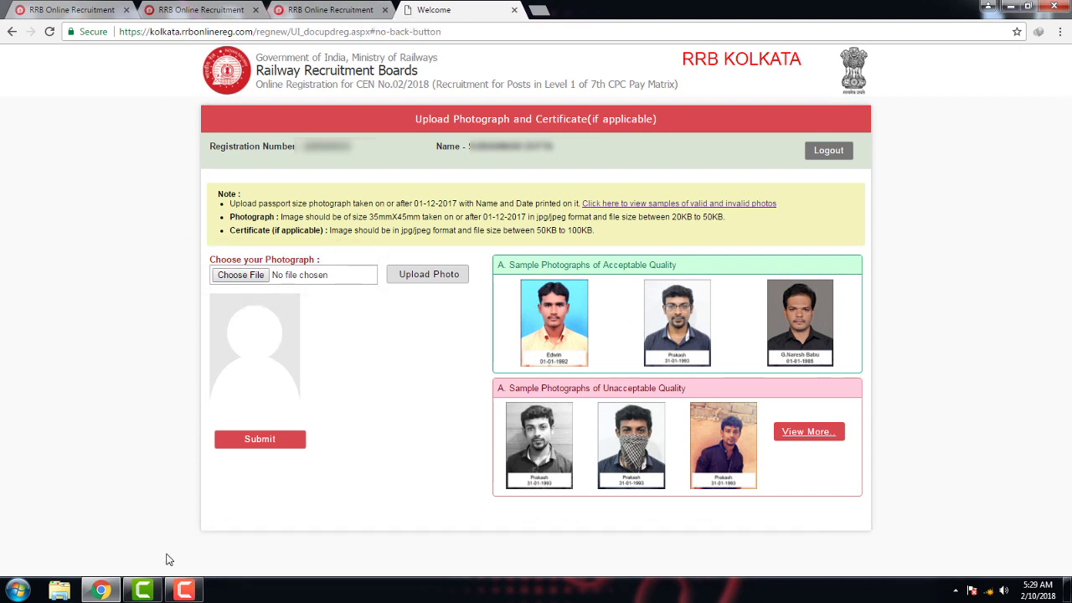
click(185, 590)
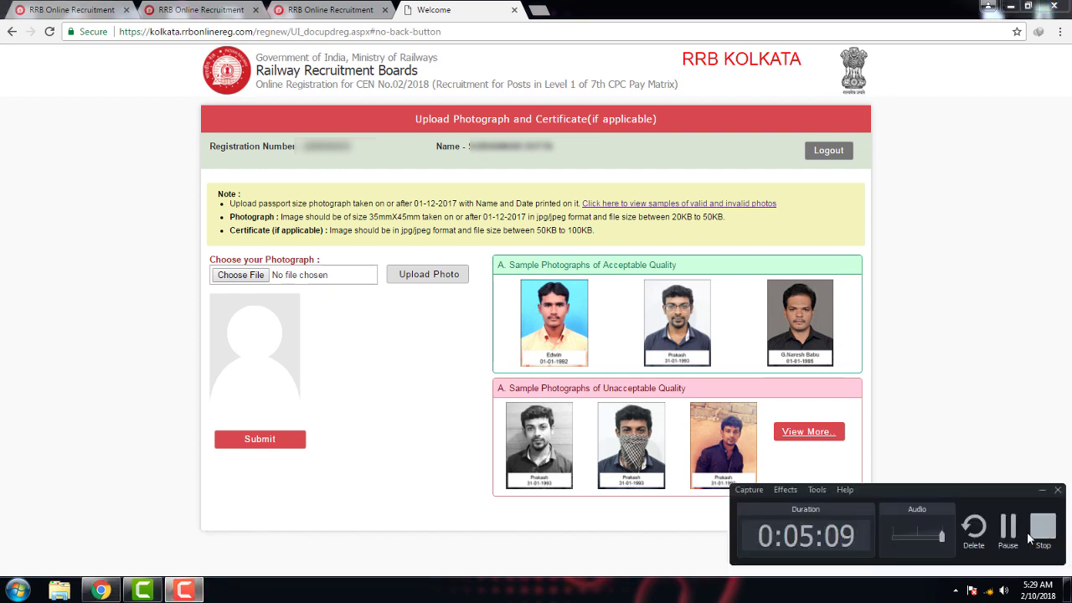
click(1008, 528)
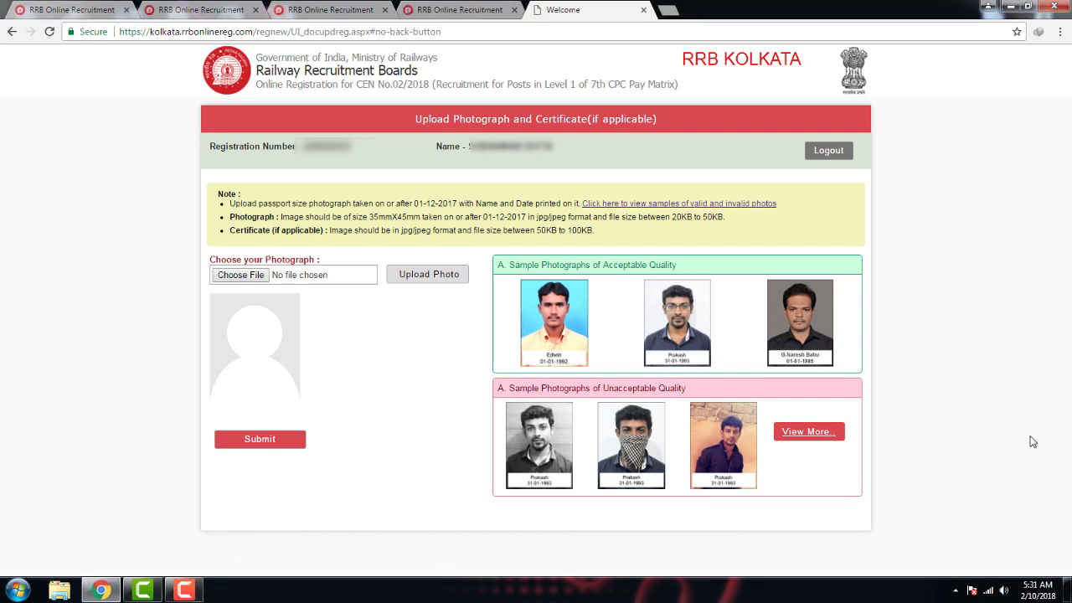
Step: Choose 45644.jpg from the Desktop as the candidate's photograph, upload it and dismiss the alert
click(228, 281)
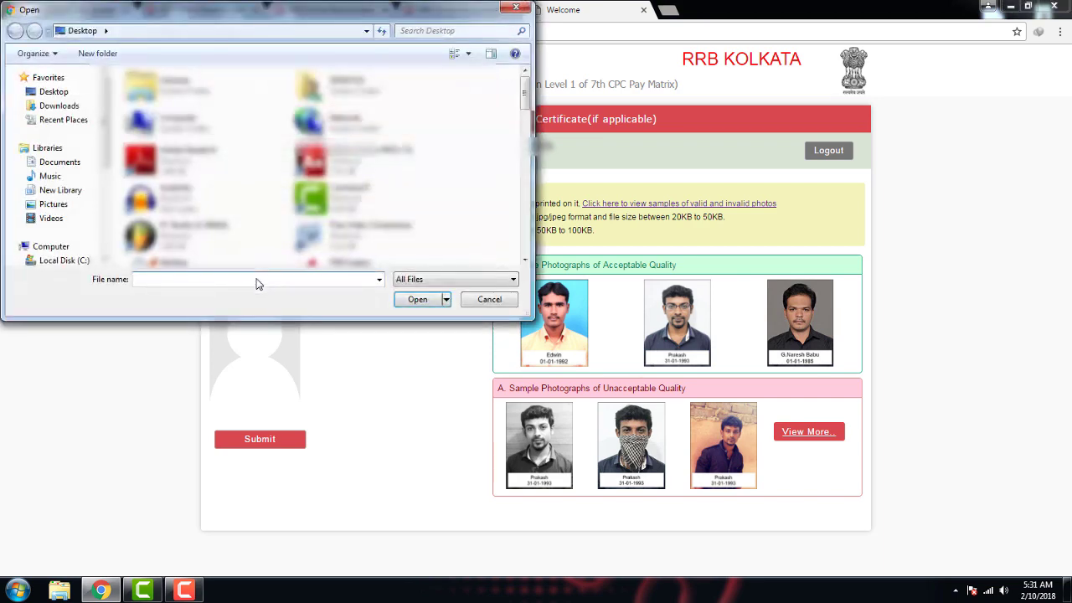
drag(526, 99, 530, 167)
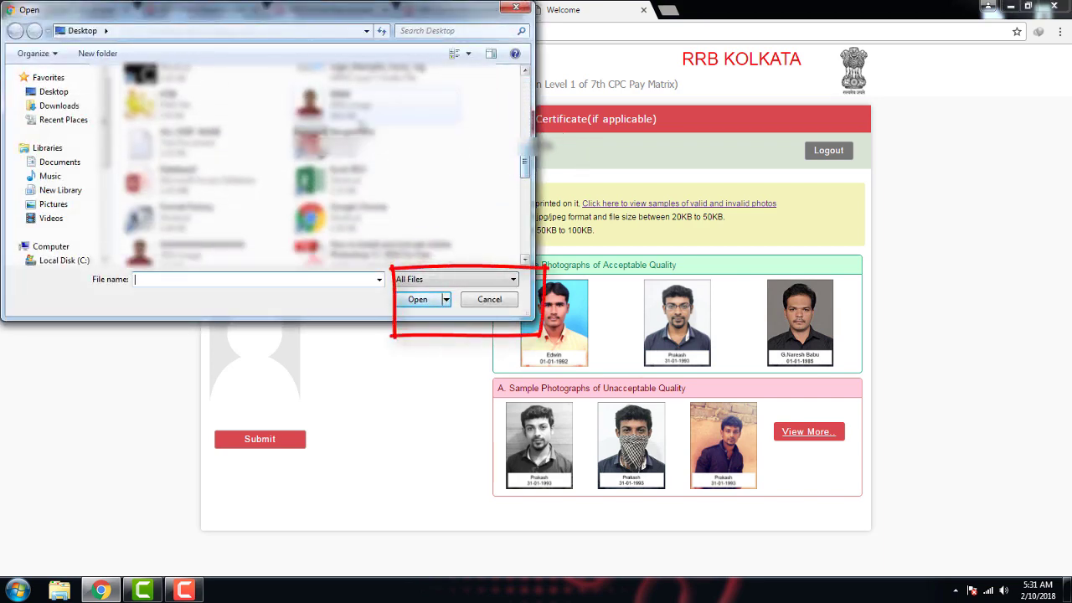
text(45644)
click(416, 300)
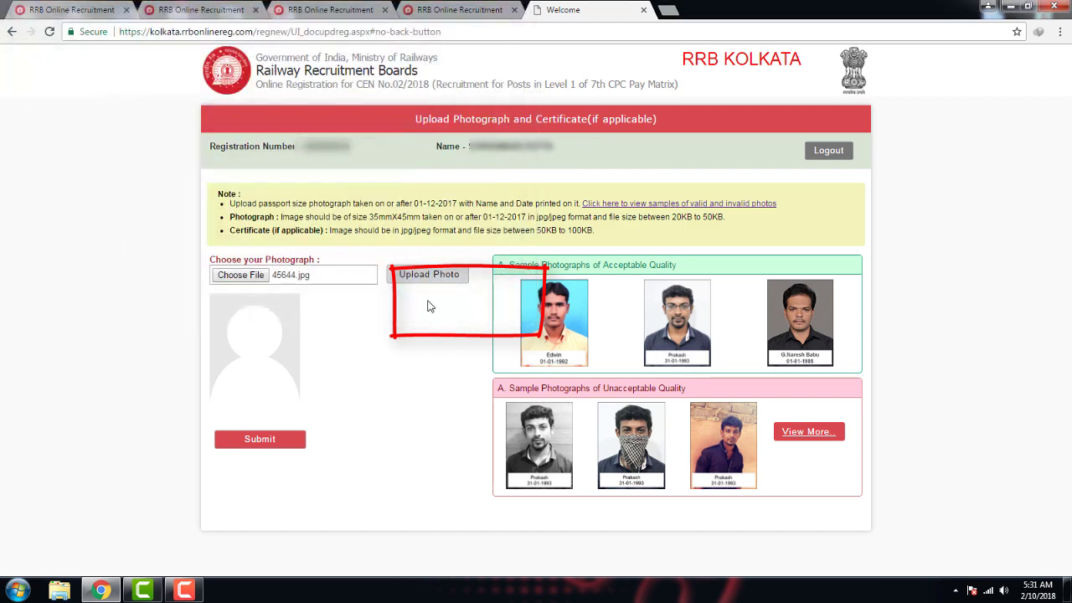
click(431, 277)
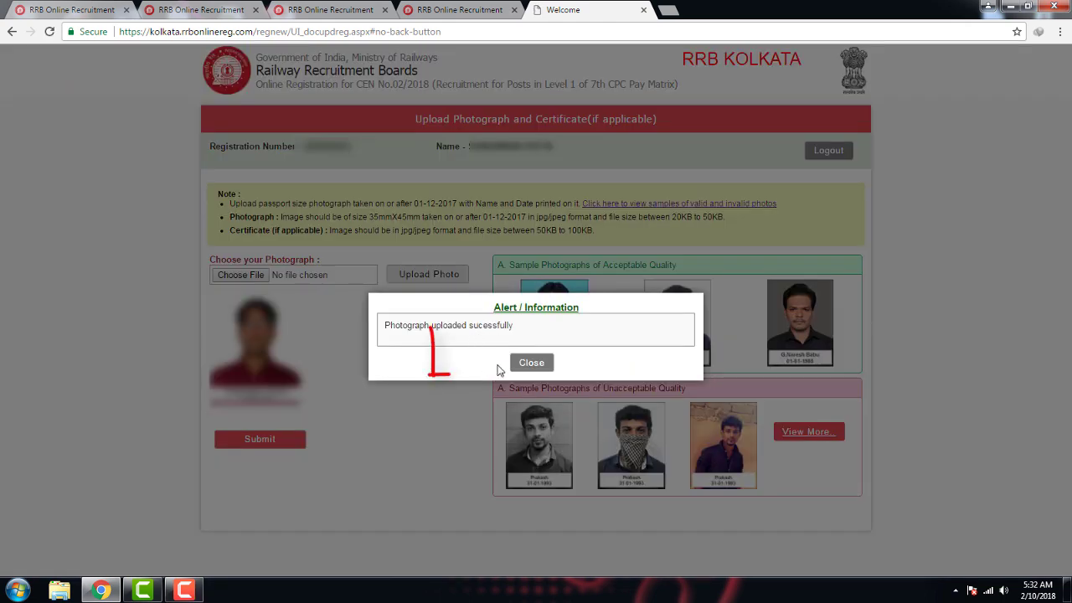
click(531, 363)
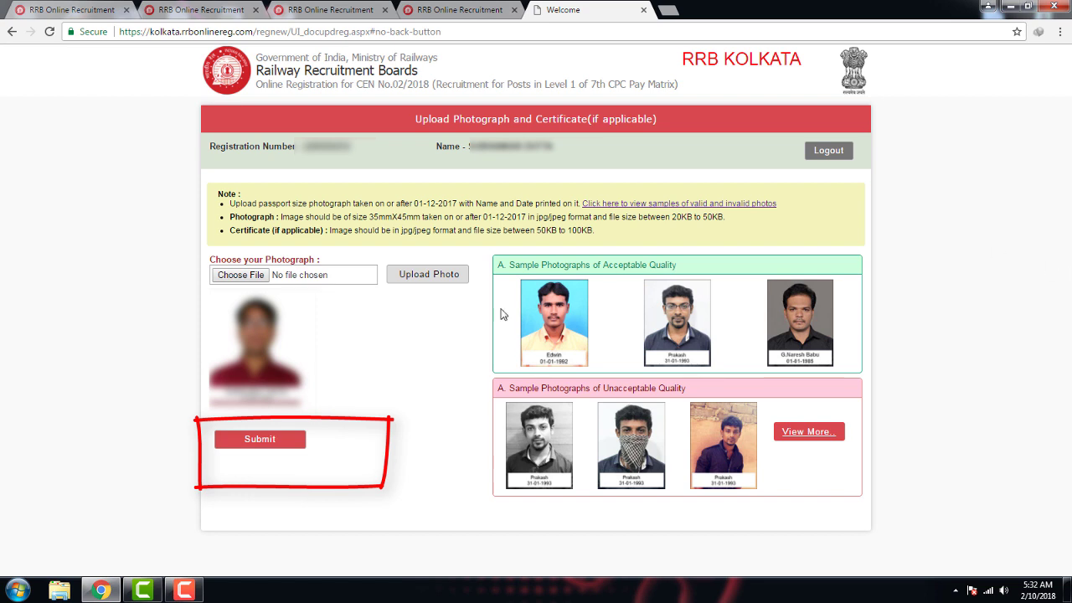
Step: Submit the uploaded photograph to finish the application, and open the printable application from the Applicant Home page
click(249, 445)
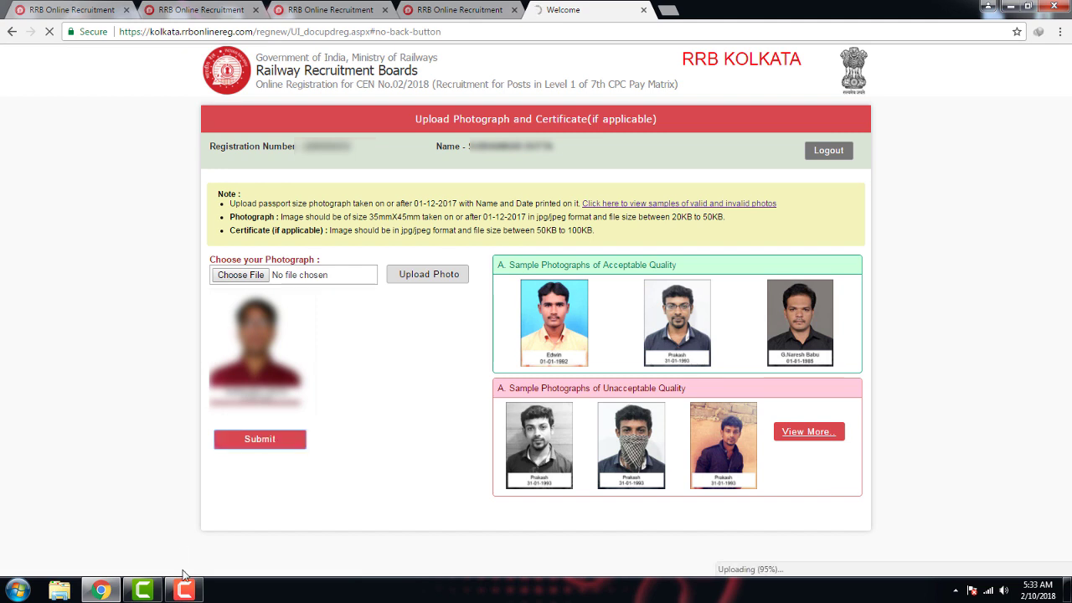
mouse_move(186, 593)
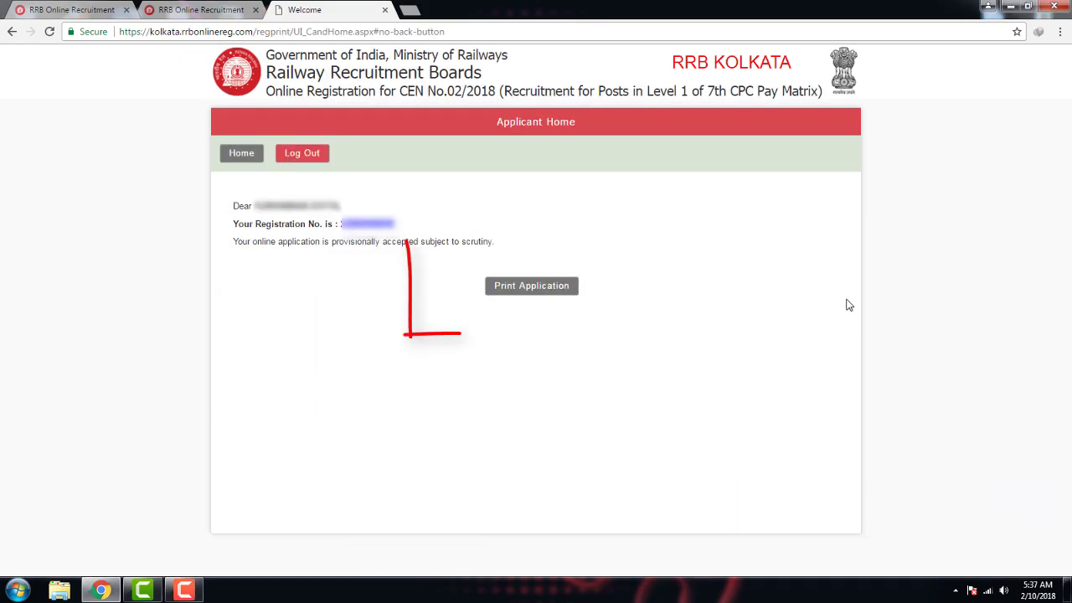
click(527, 289)
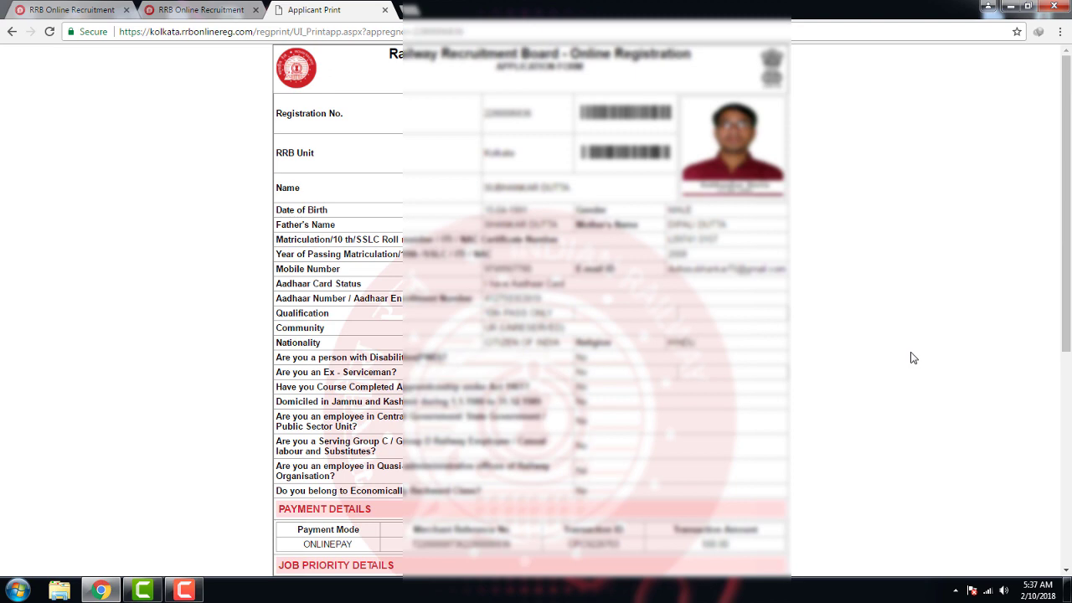
Step: Review the application form and save all its pages to the Desktop as a PDF named Applicant Print
scroll(913, 358, down, 4)
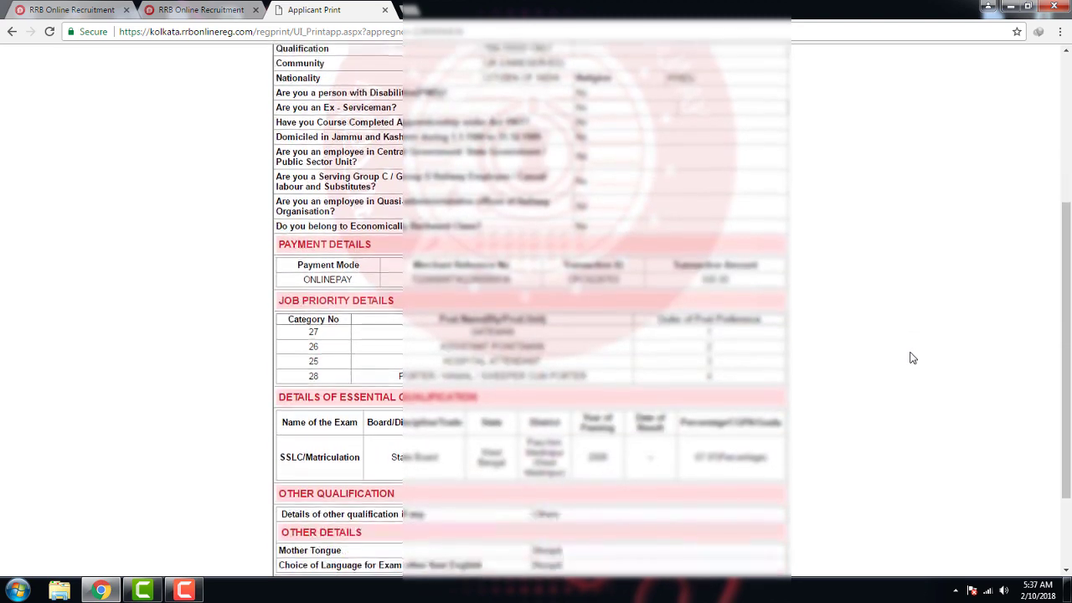
scroll(913, 358, down, 1)
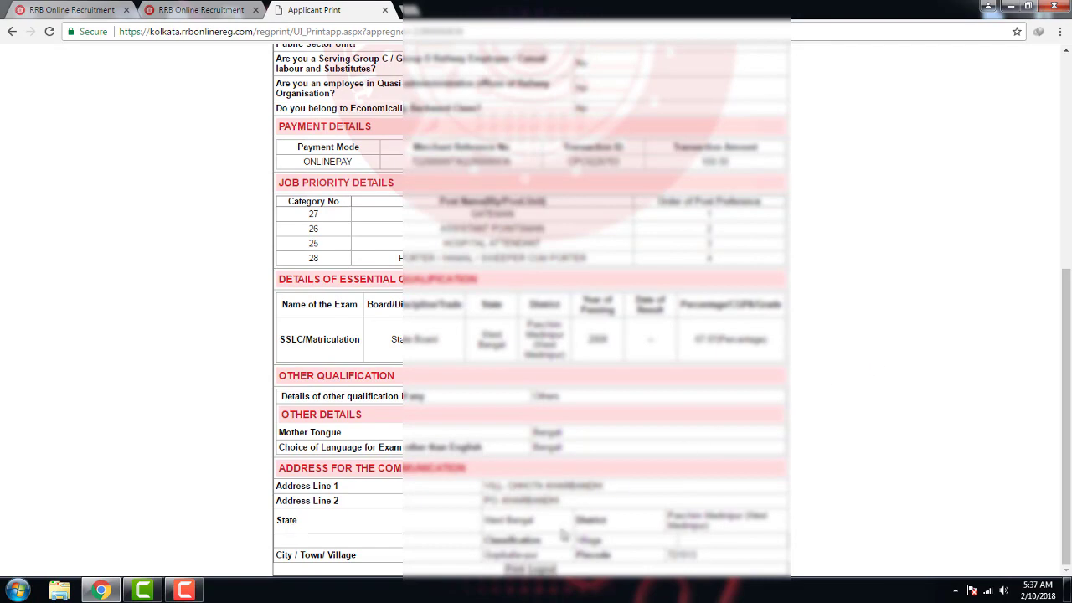
scroll(655, 463, up, 5)
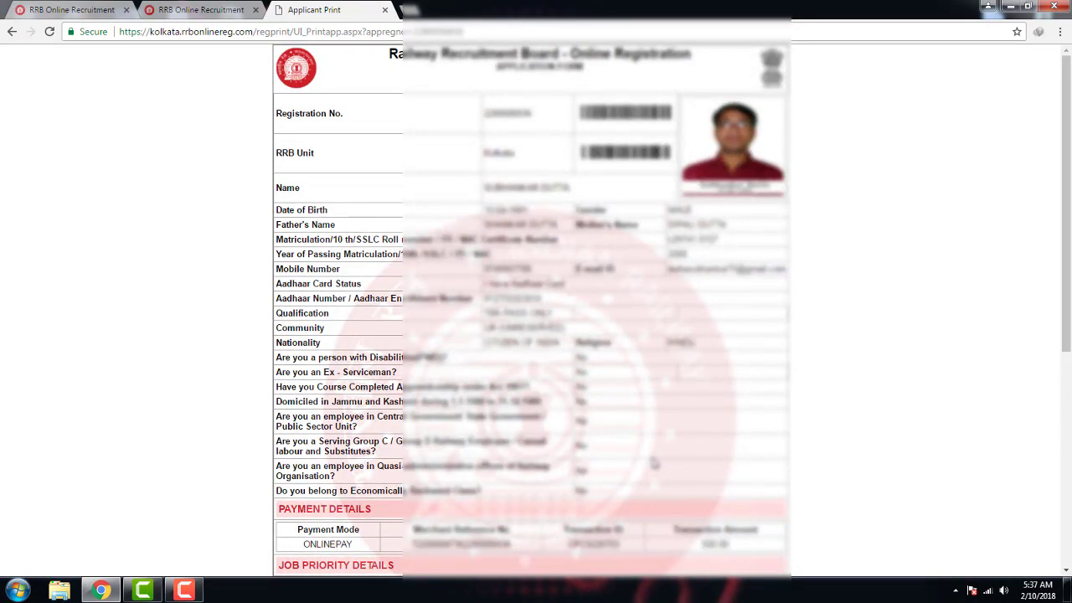
scroll(654, 463, down, 5)
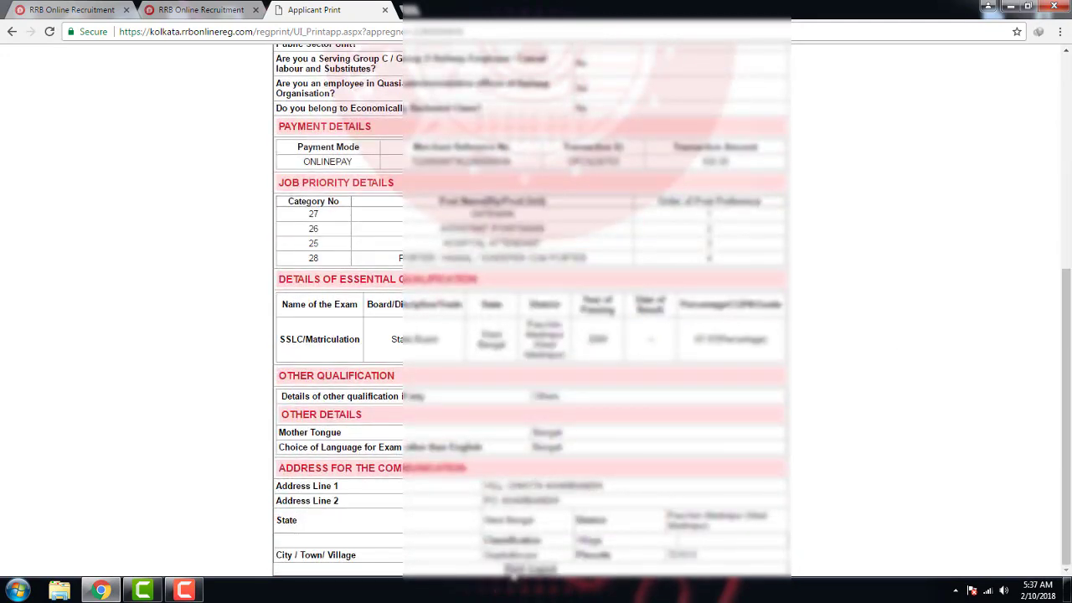
click(517, 569)
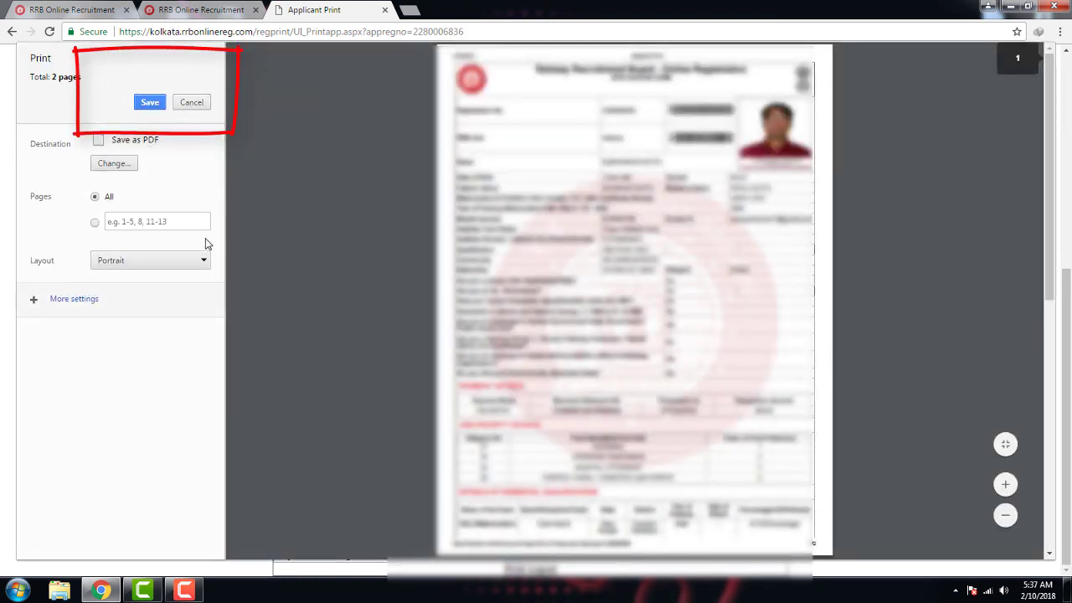
click(149, 103)
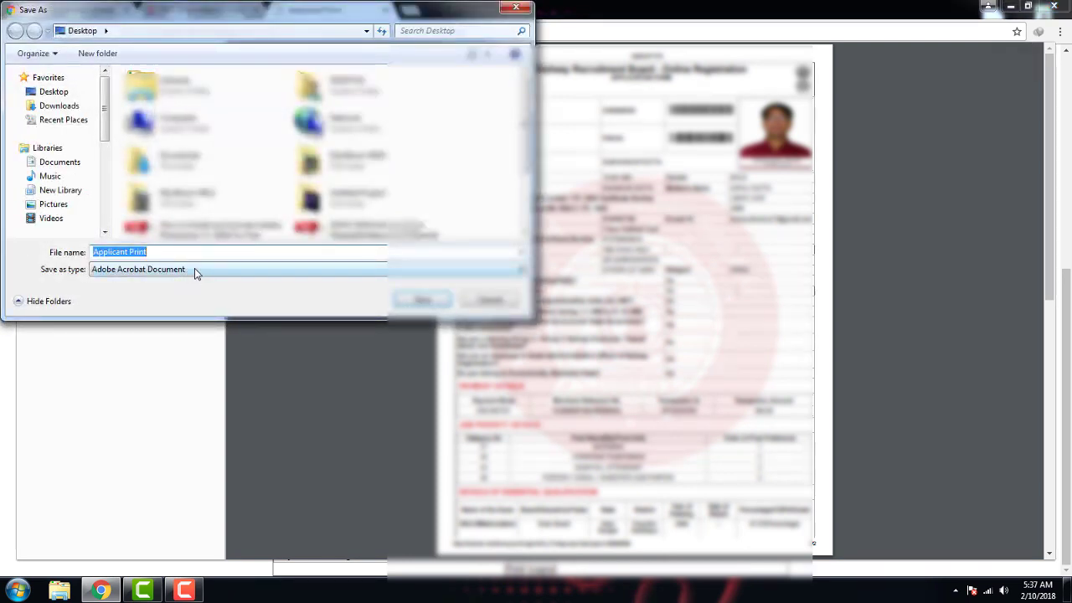
click(423, 300)
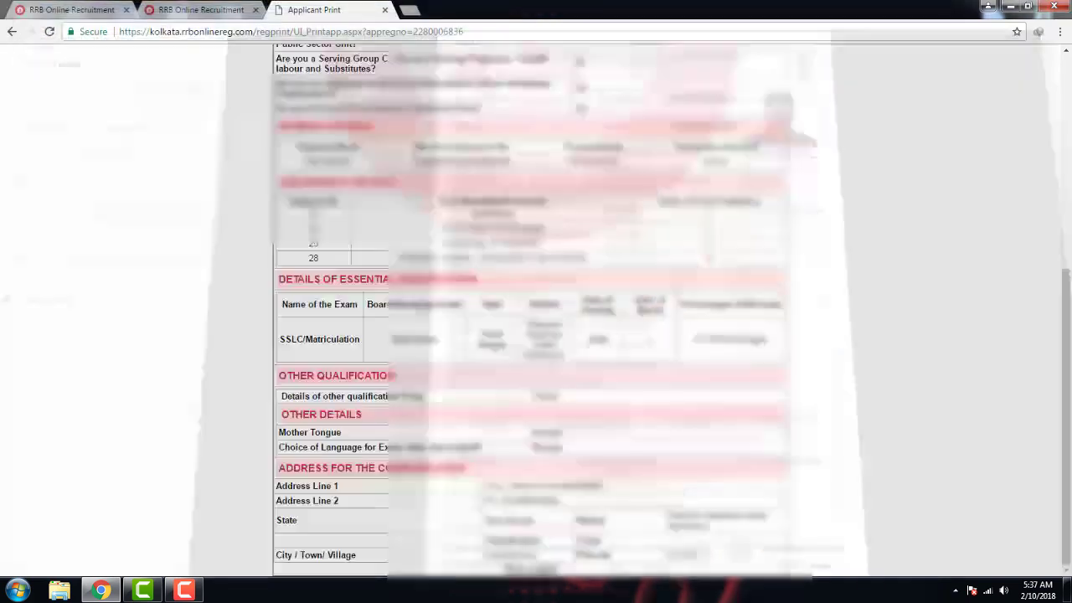
Step: Look over the application form once more and log out of the applicant account
scroll(421, 374, up, 5)
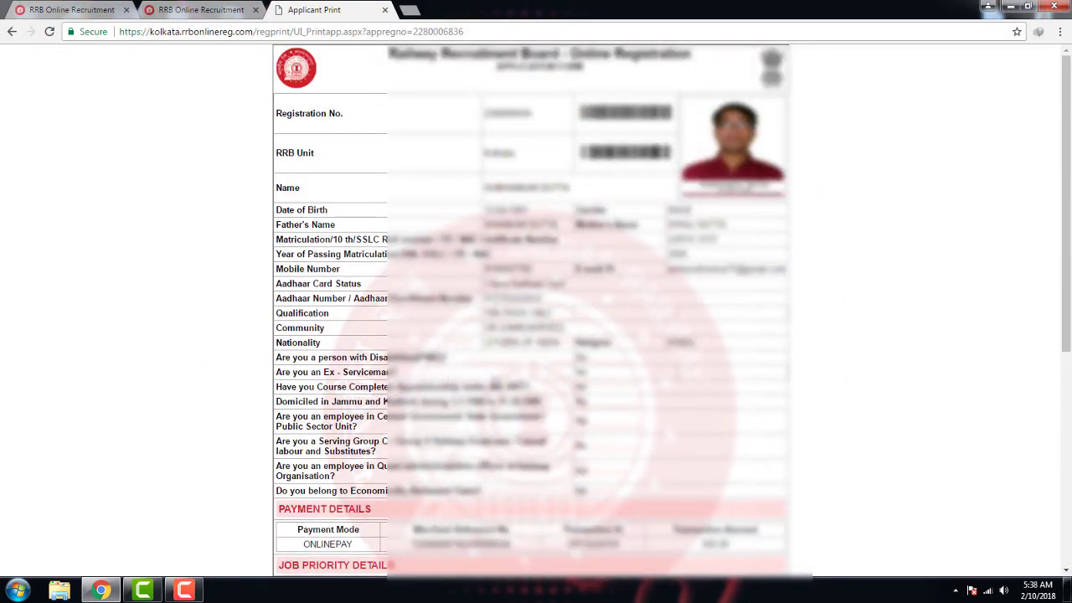
scroll(561, 381, down, 5)
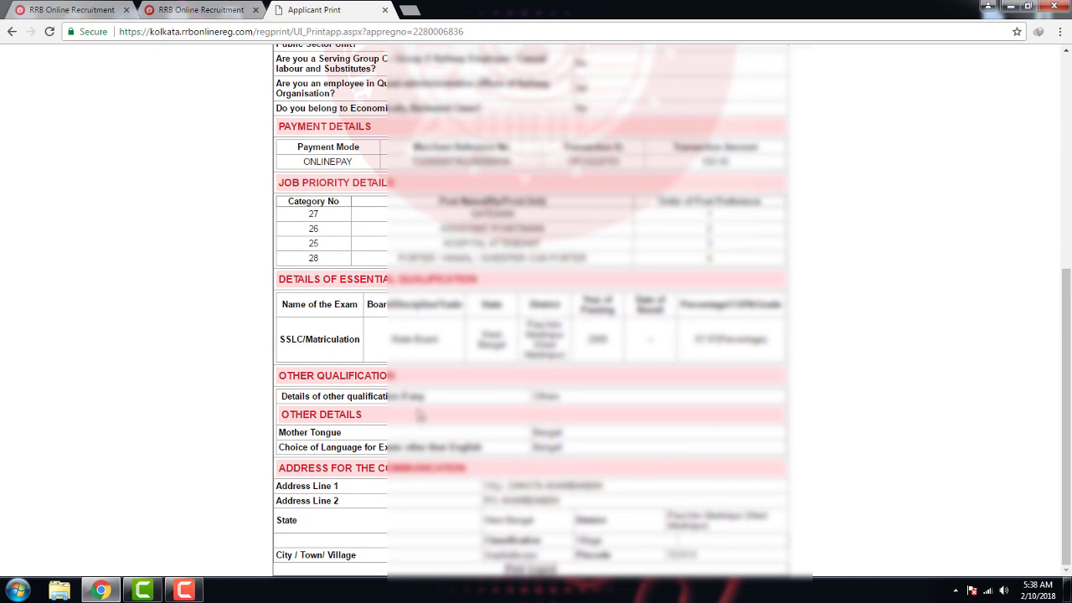
click(531, 570)
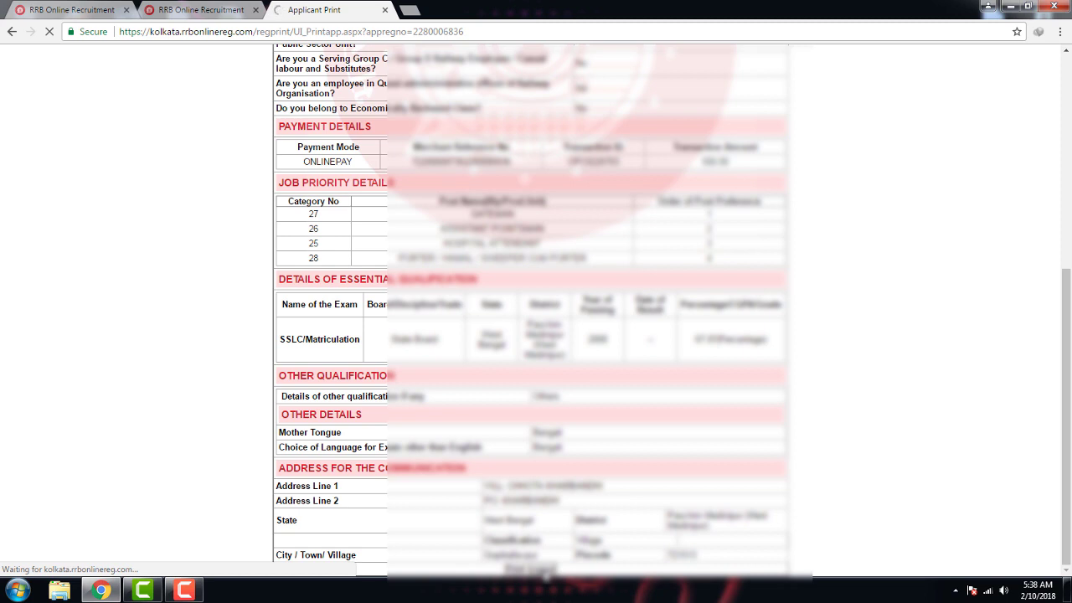
Step: Open the saved Applicant Print PDF from the Desktop in Adobe Reader and check its personal, job priority and qualification details
key(super+d)
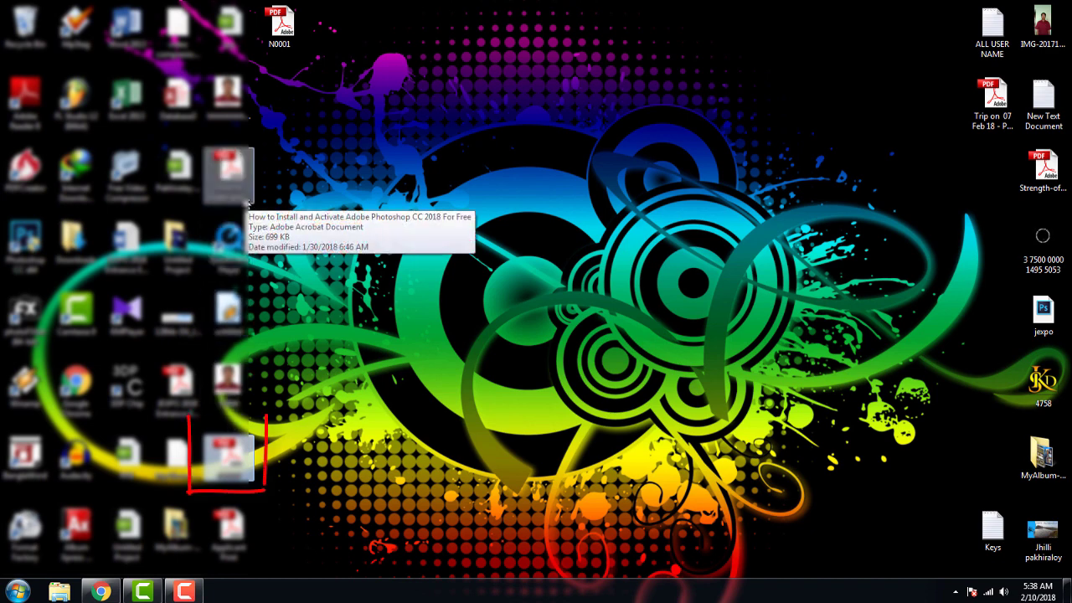
double_click(251, 452)
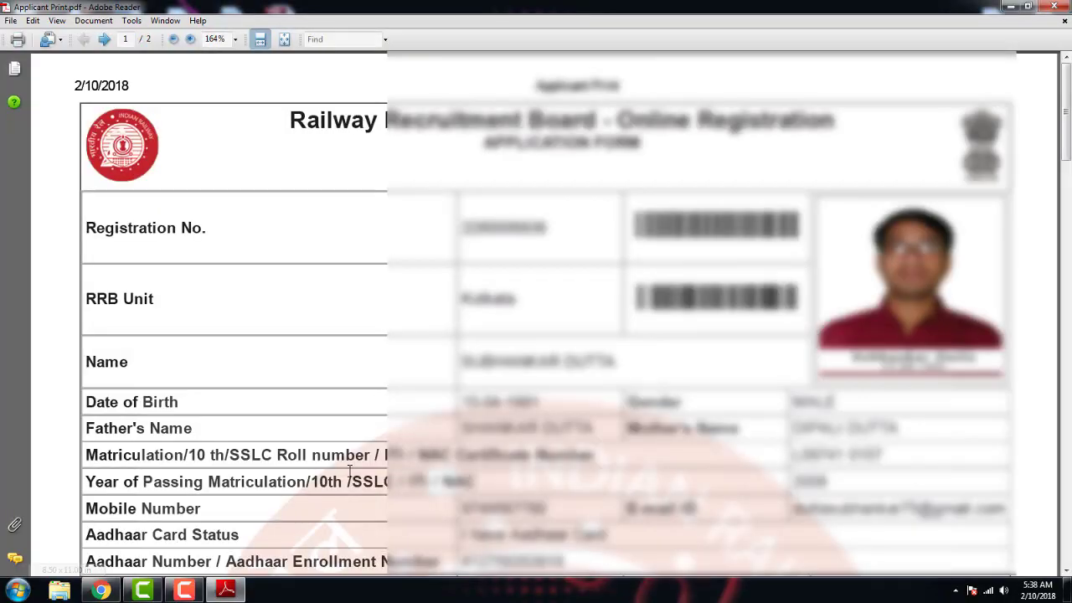
scroll(352, 474, down, 3)
scroll(355, 478, down, 12)
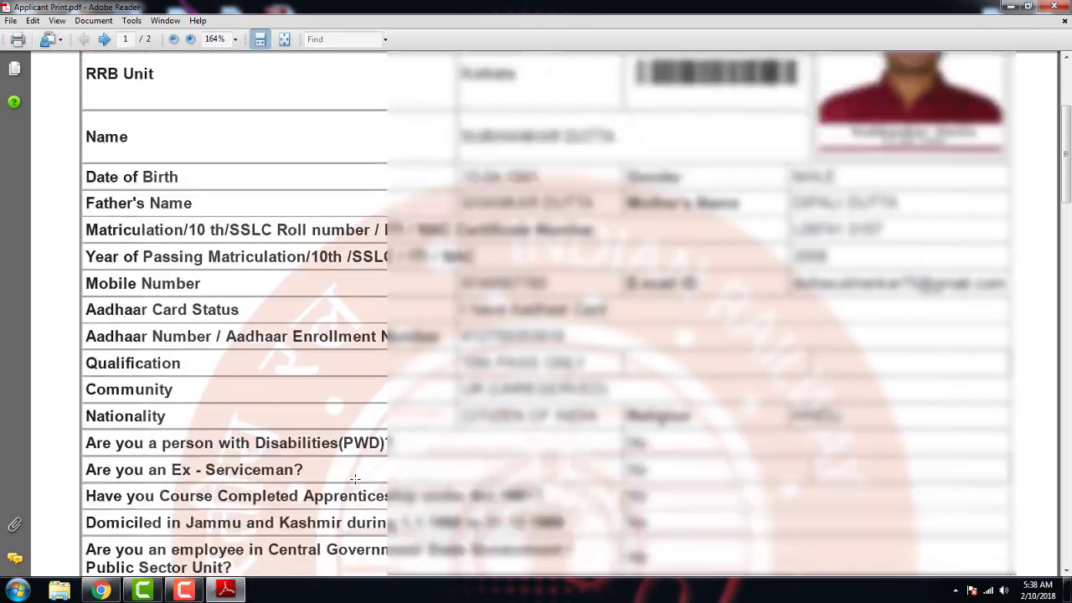
scroll(355, 486, down, 11)
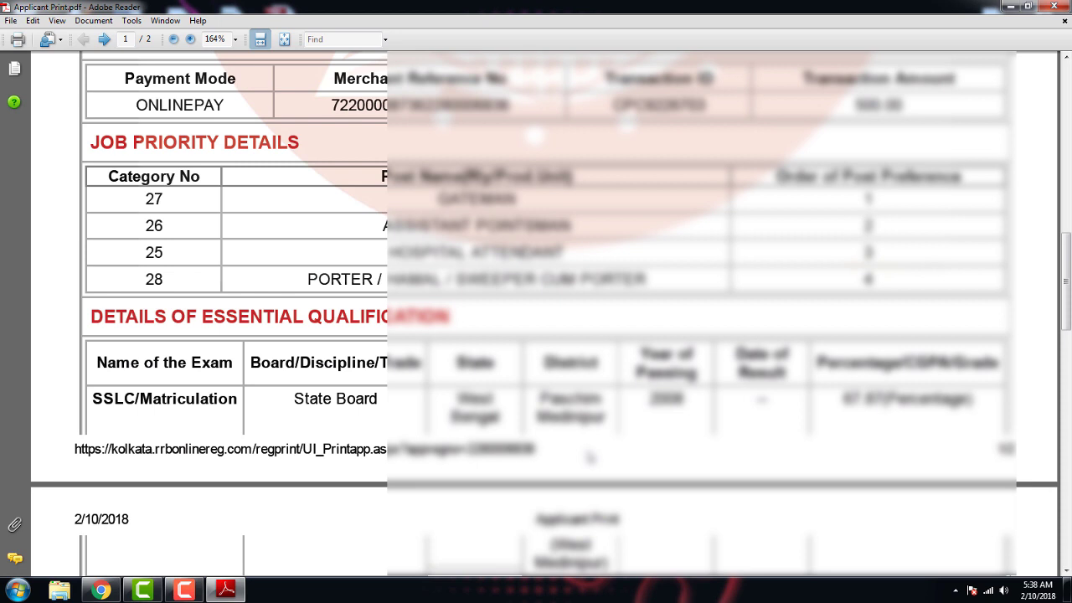
scroll(590, 457, down, 10)
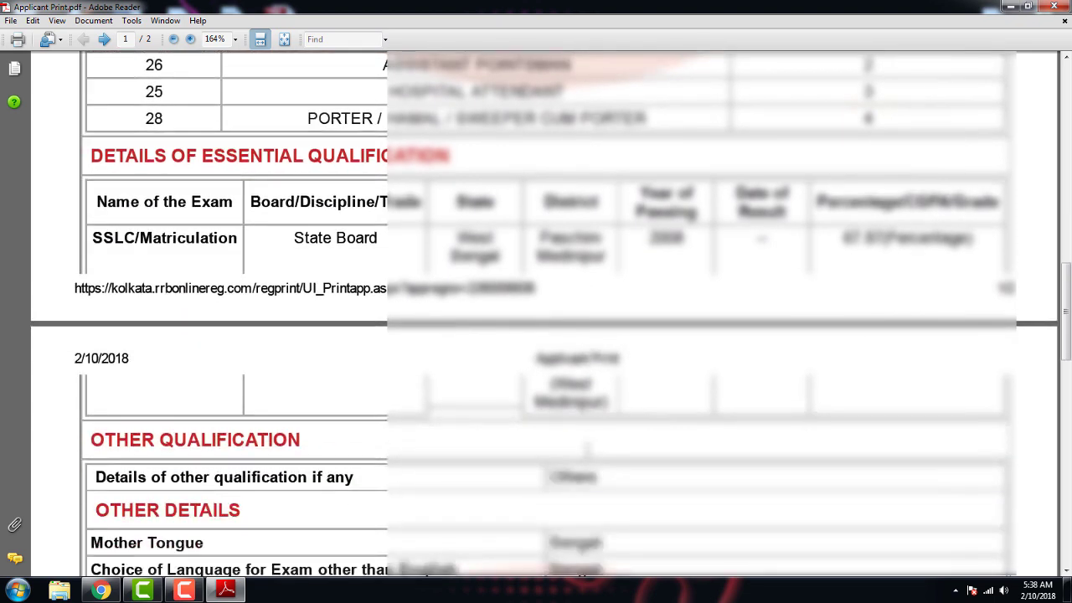